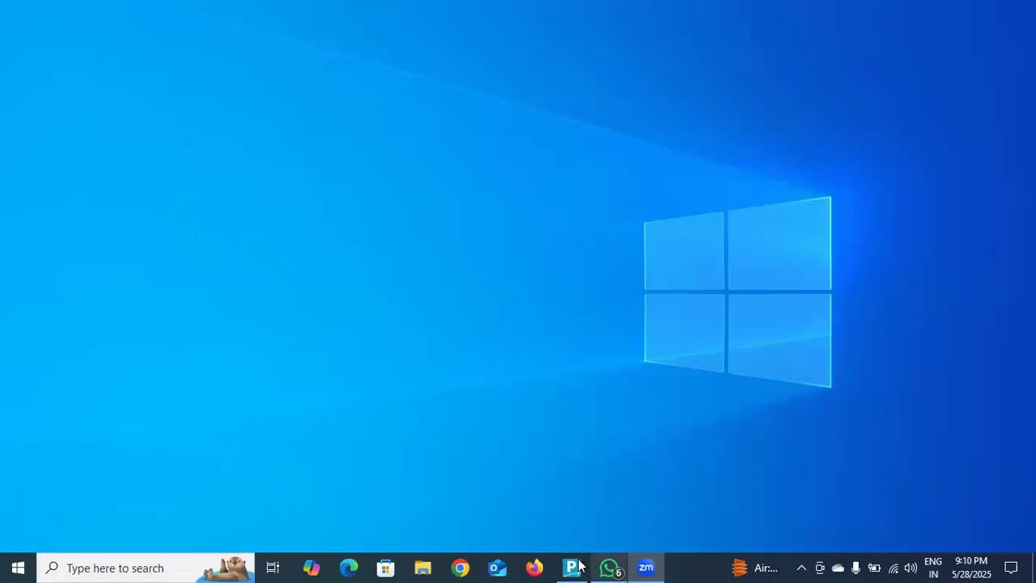
Step: Switch to TallyPrime and start a Receipt voucher with Cash as the receiving account
mouse_move(580, 565)
click(579, 531)
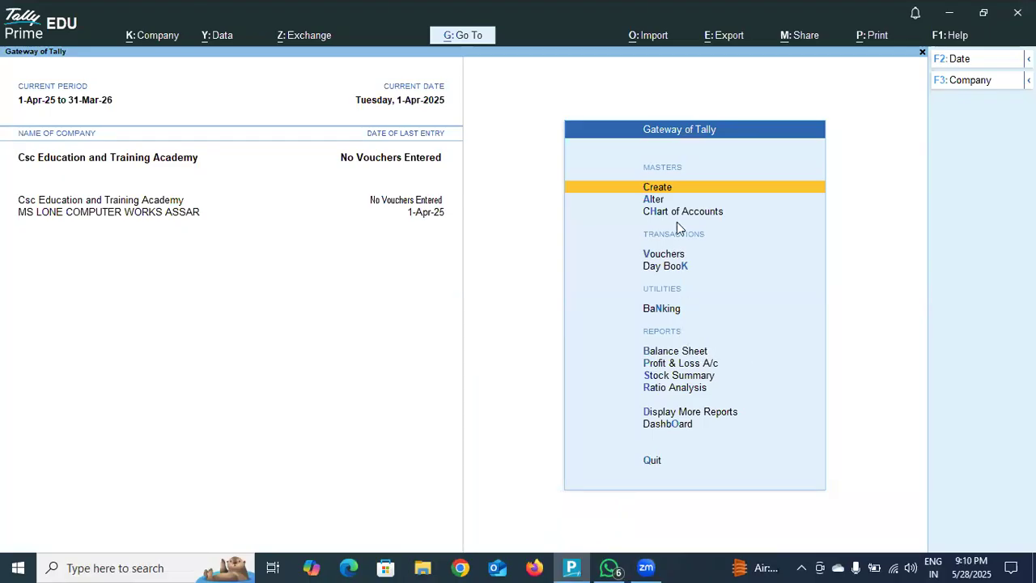
click(678, 255)
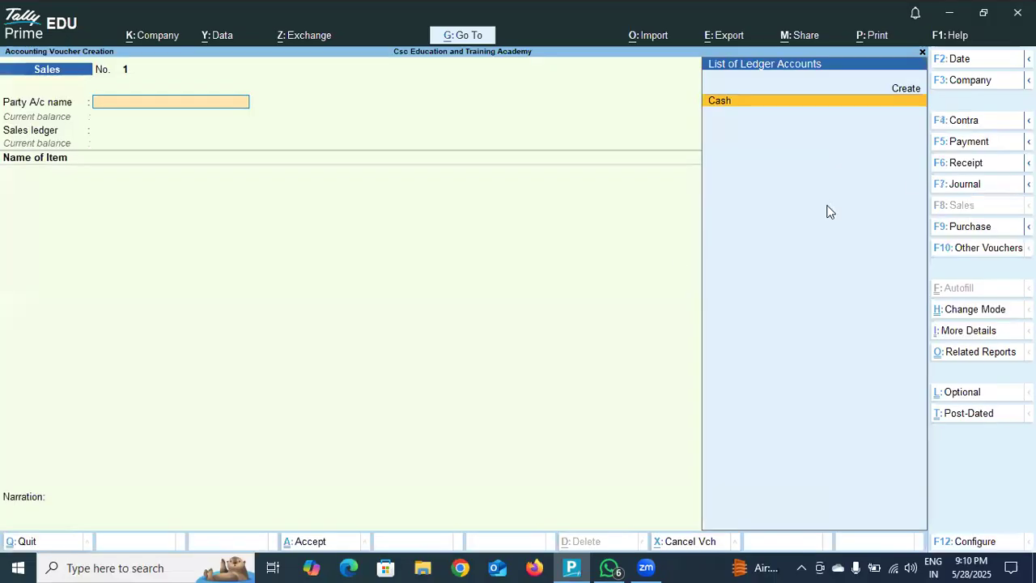
click(965, 162)
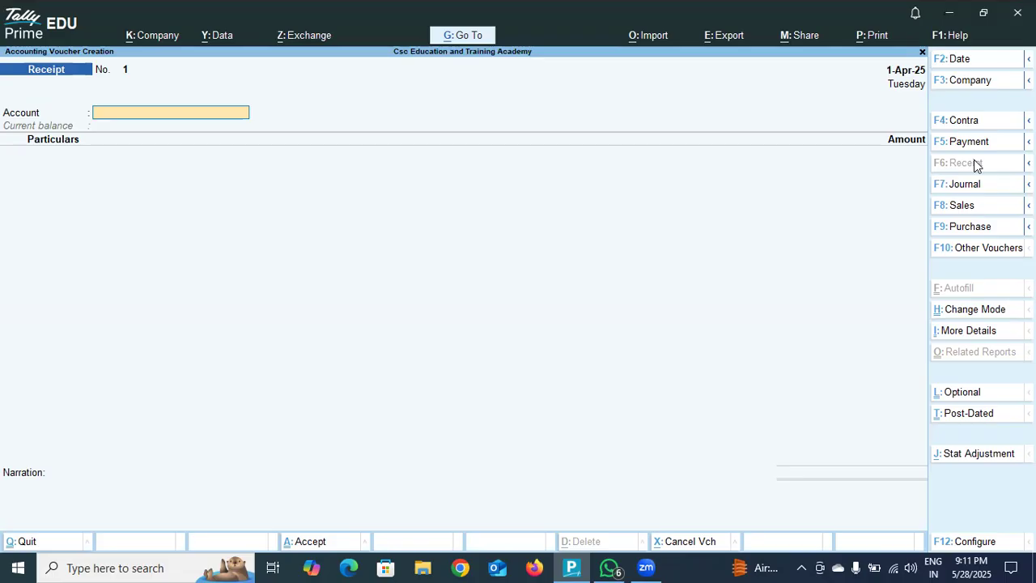
text(CASH)
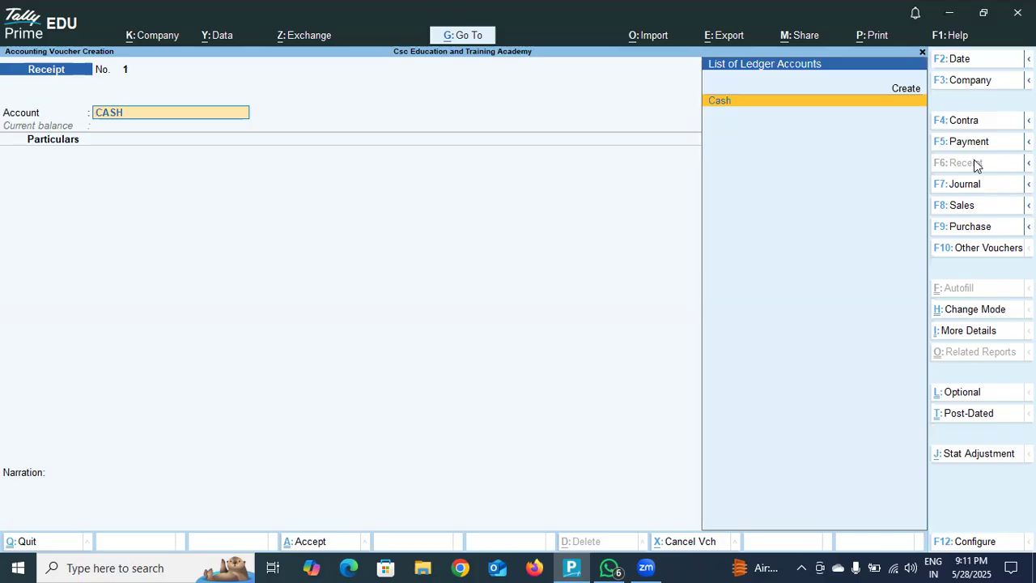
click(730, 102)
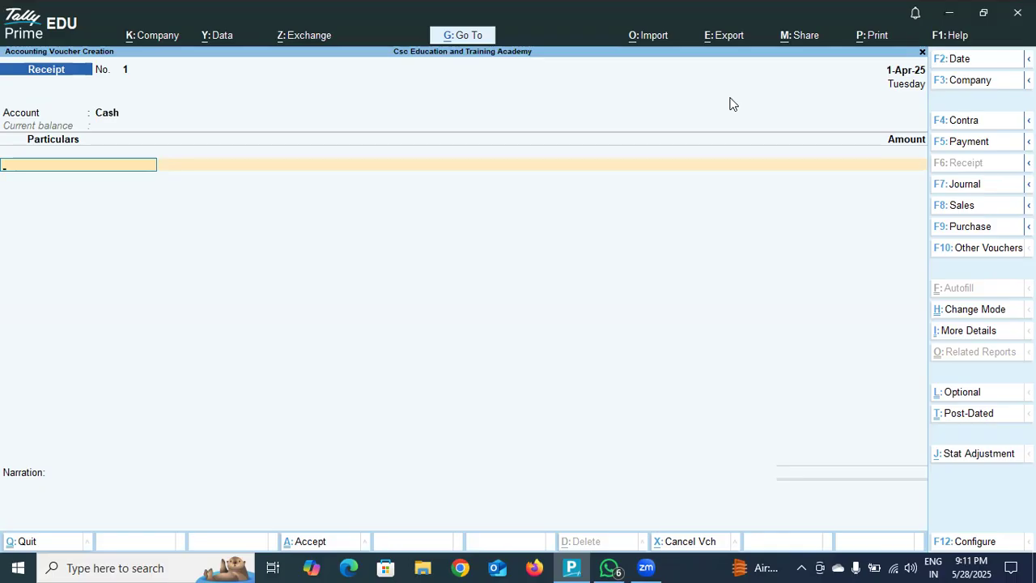
Step: Create a party ledger for the receipt named MS LONE COMPUTES WORK, grouped under Sundry Creditors
text(M)
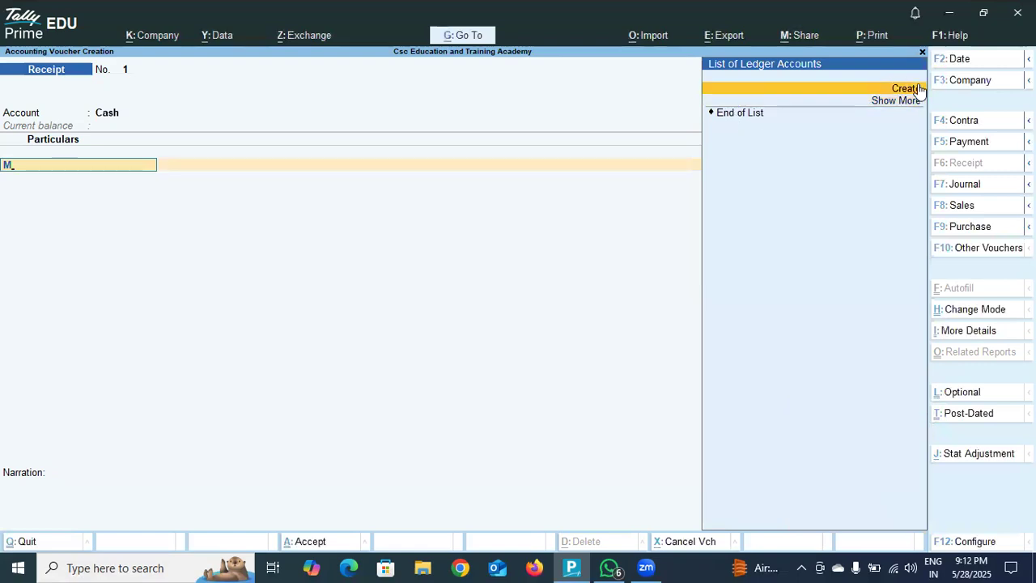
click(918, 87)
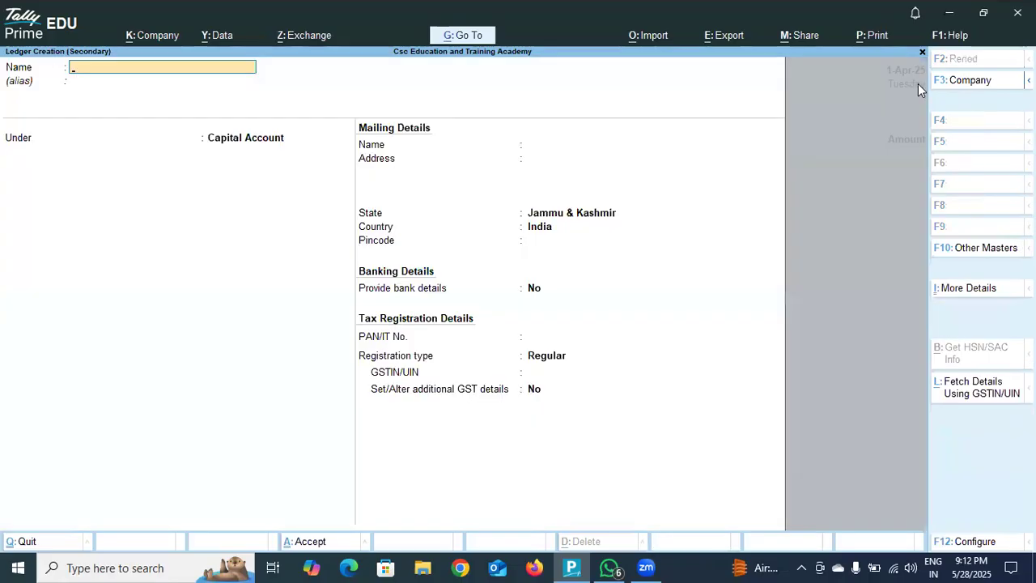
text(MS LONE COMPUTER)
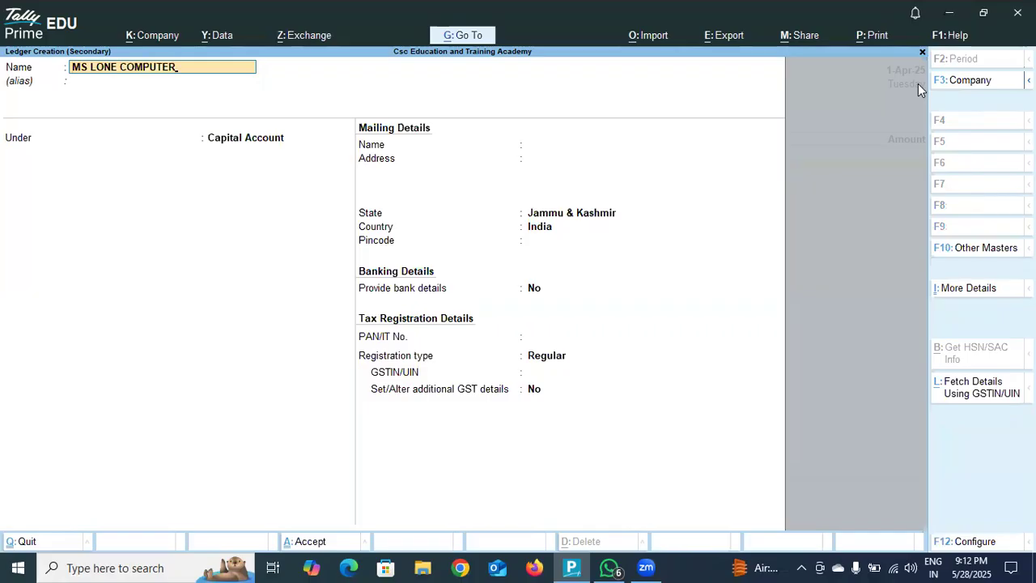
key(BackSpace)
text(S WORK)
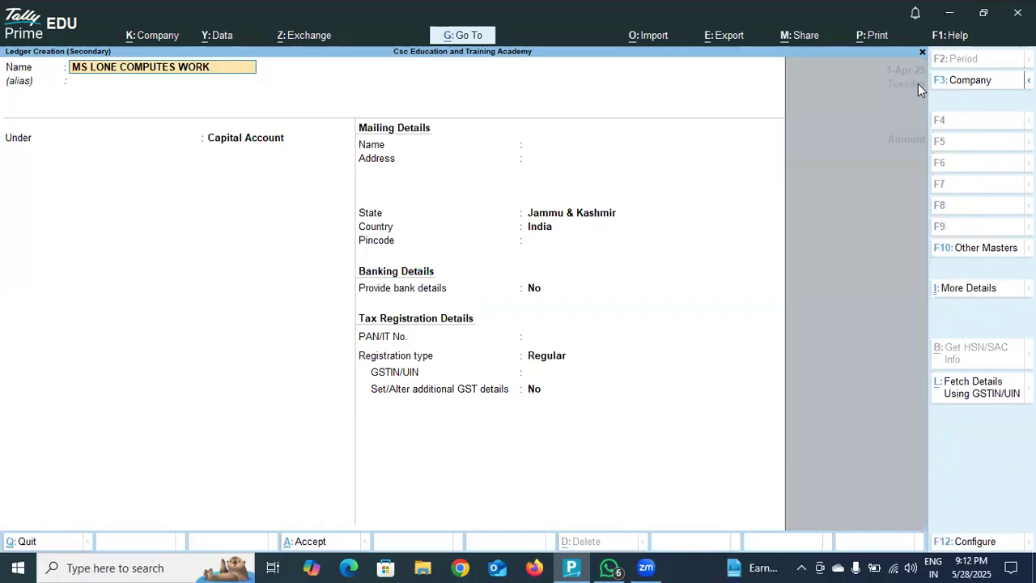
key(Return)
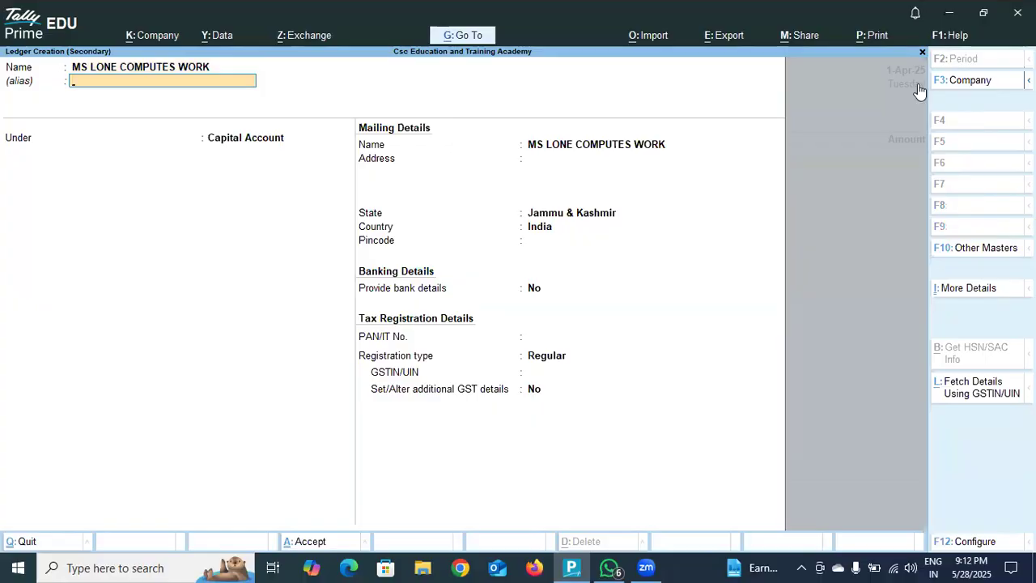
key(Return)
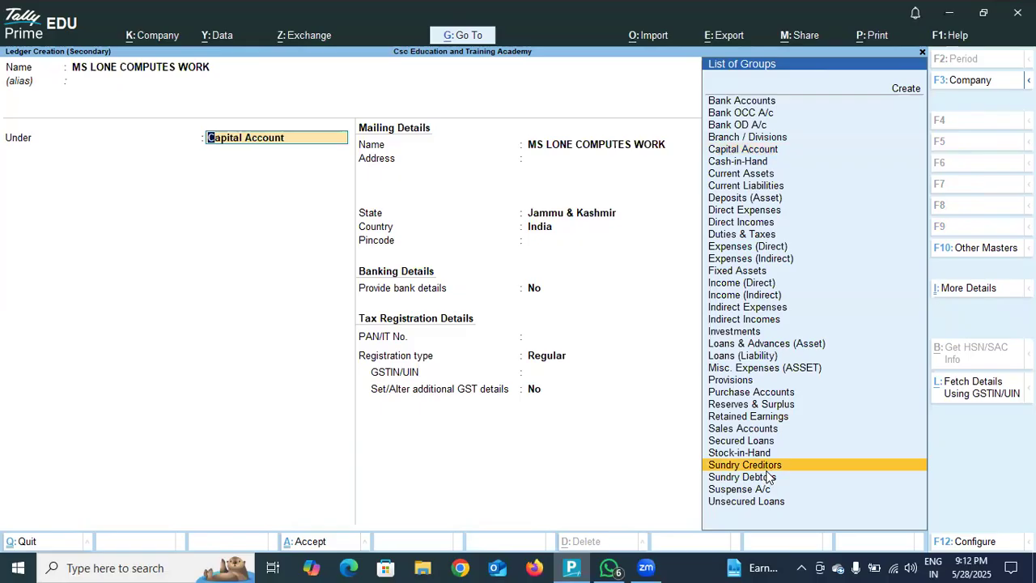
key(Return)
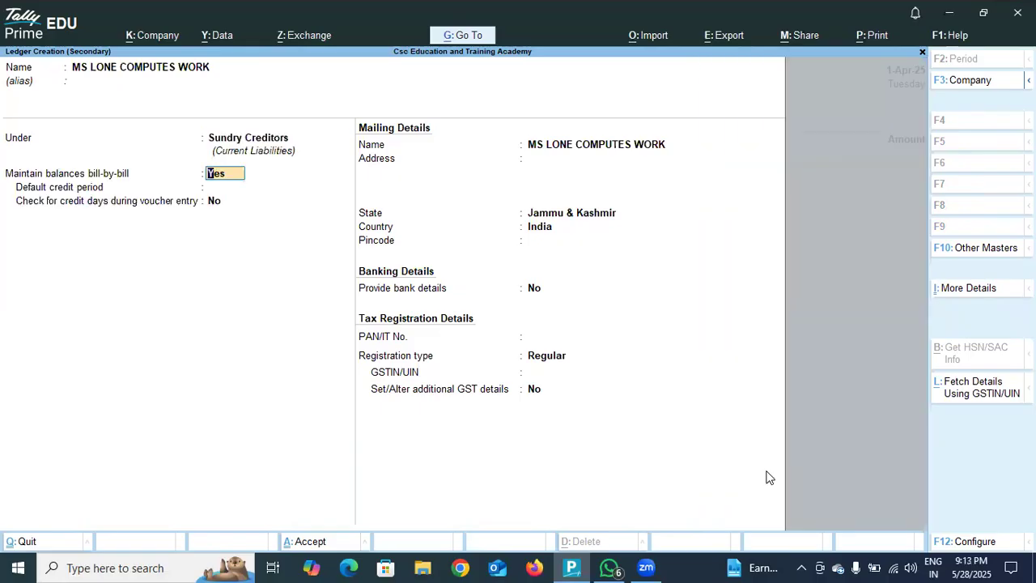
Step: Keep bill-by-bill balances set to Yes, leave the remaining ledger details at their defaults, and save the ledger
key(Return)
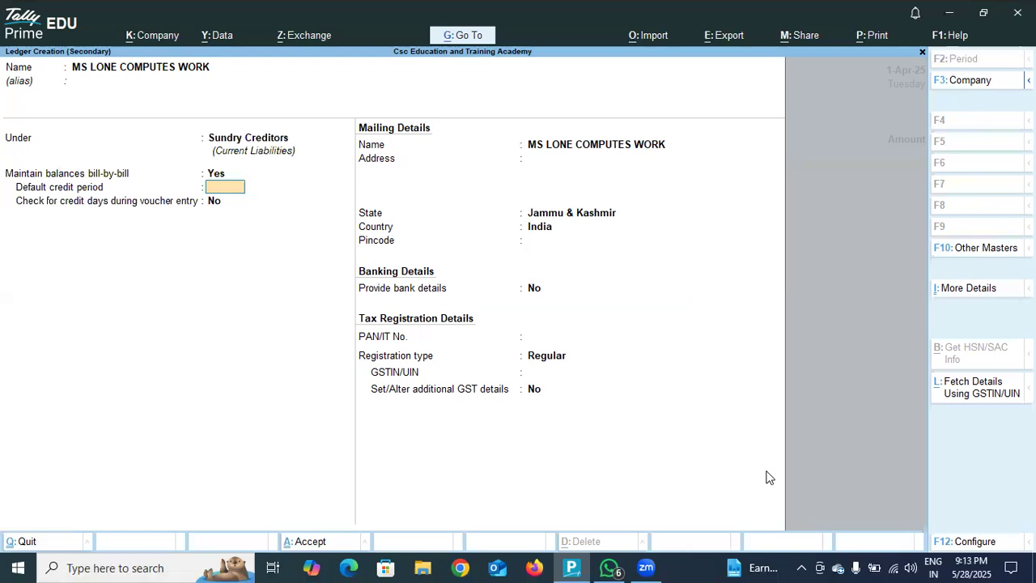
key(Return)
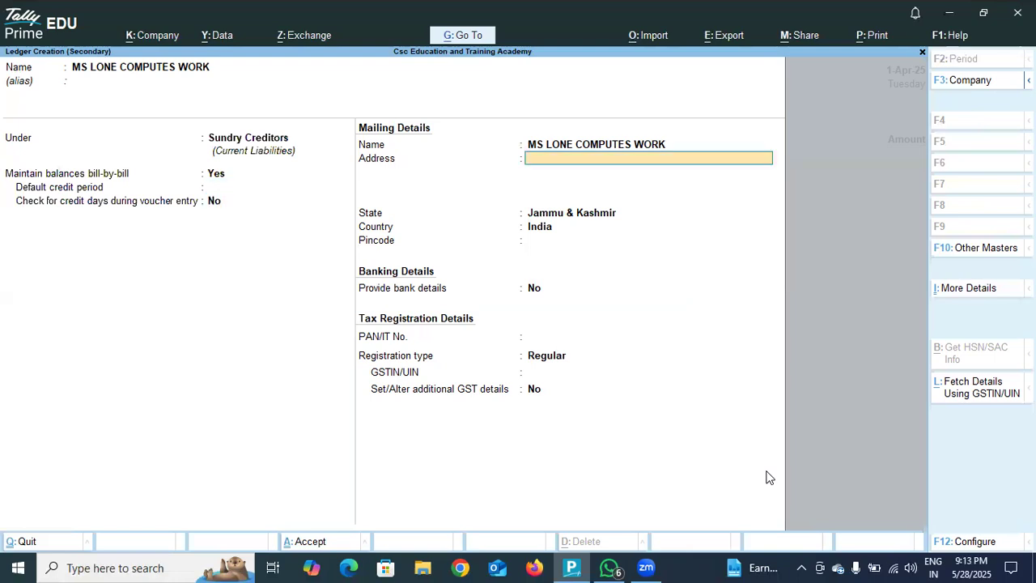
key(Return)
key(Return)
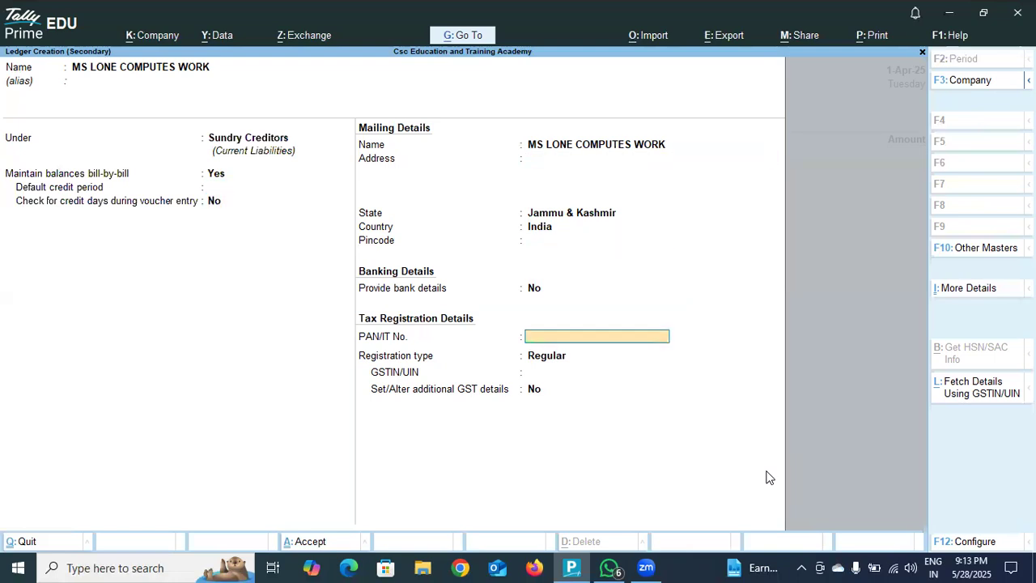
key(Return)
key(Return)
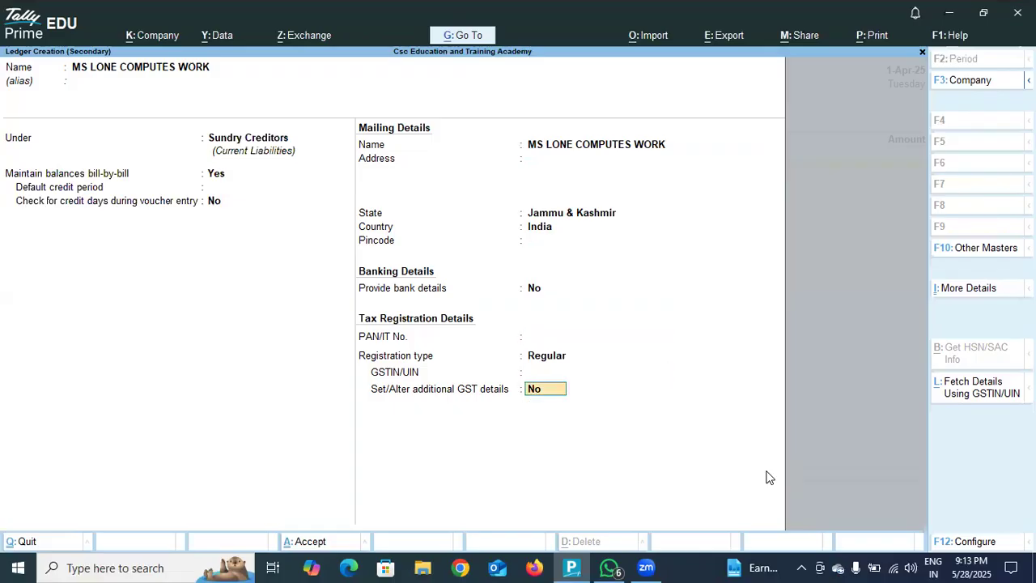
key(Return)
key(Return)
Step: Enter 50000 as the party's receipt amount and allocate it as an Advance with reference 1
text(5000)
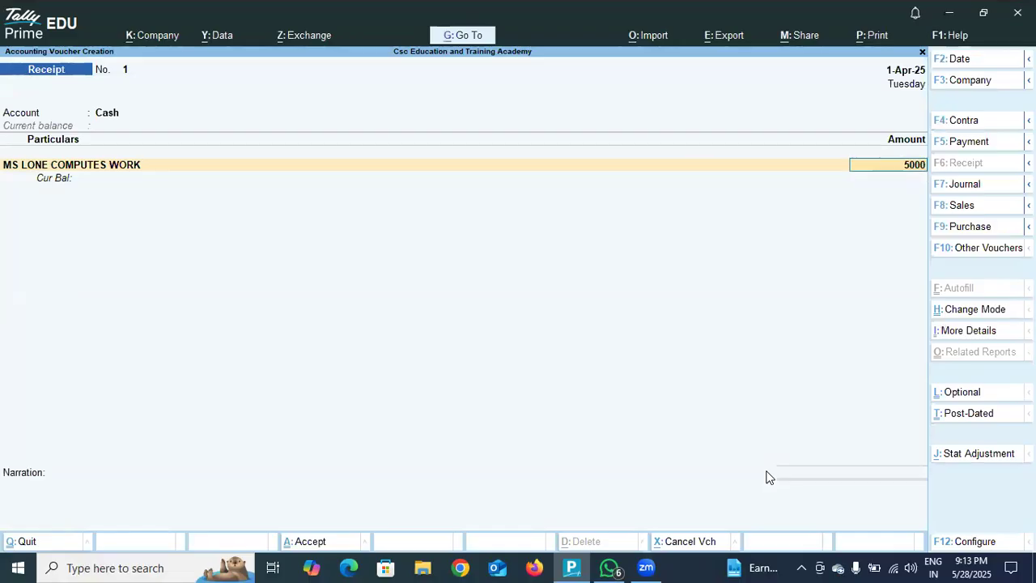
text(0)
key(Return)
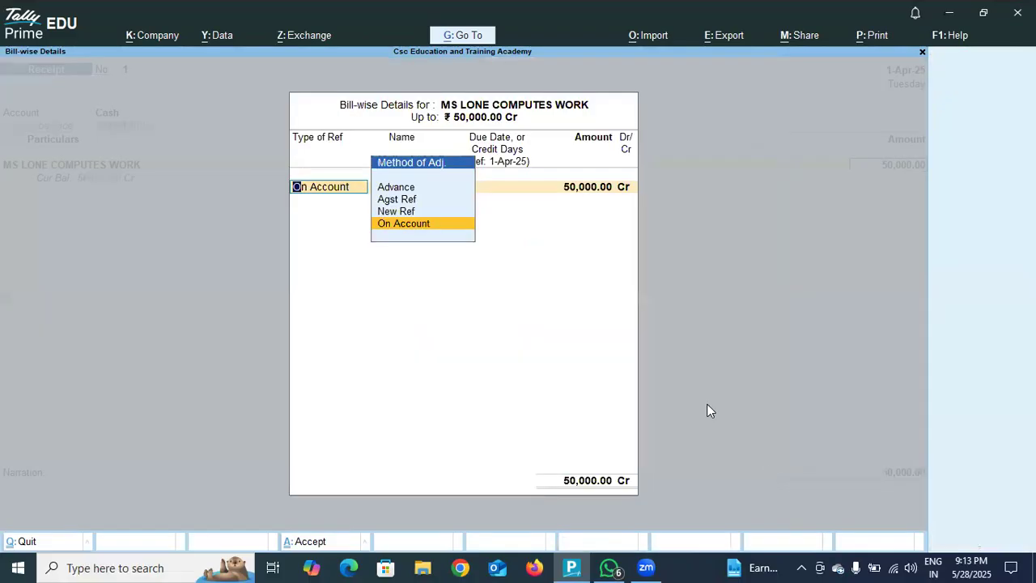
click(402, 191)
text(1)
key(Return)
key(Return)
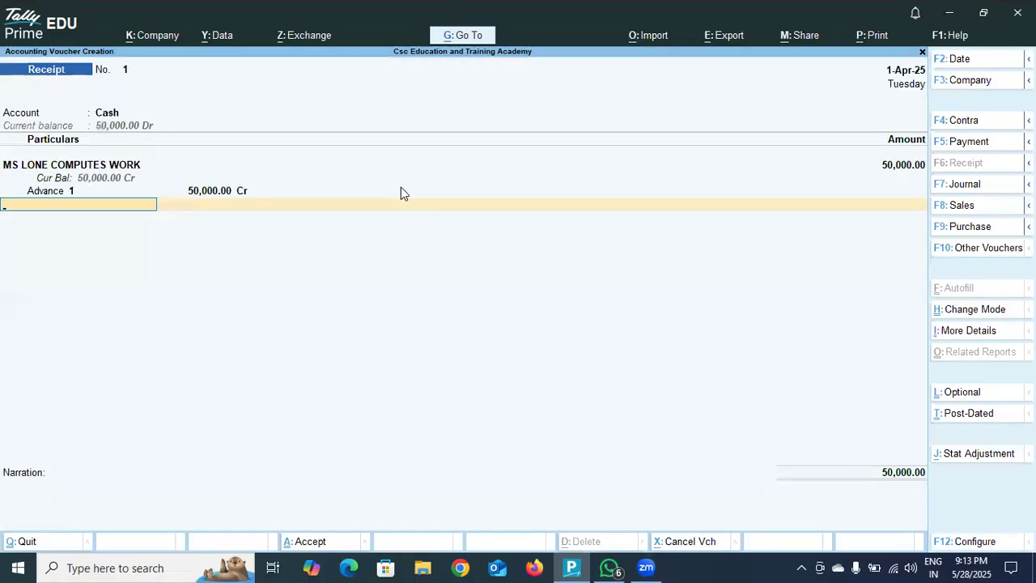
Step: Add the narration "GOT ADVANCE FROM LONE COMPUTER WORKS RS 50000 AS ADVANCE", save the receipt voucher, and leave voucher entry
key(Return)
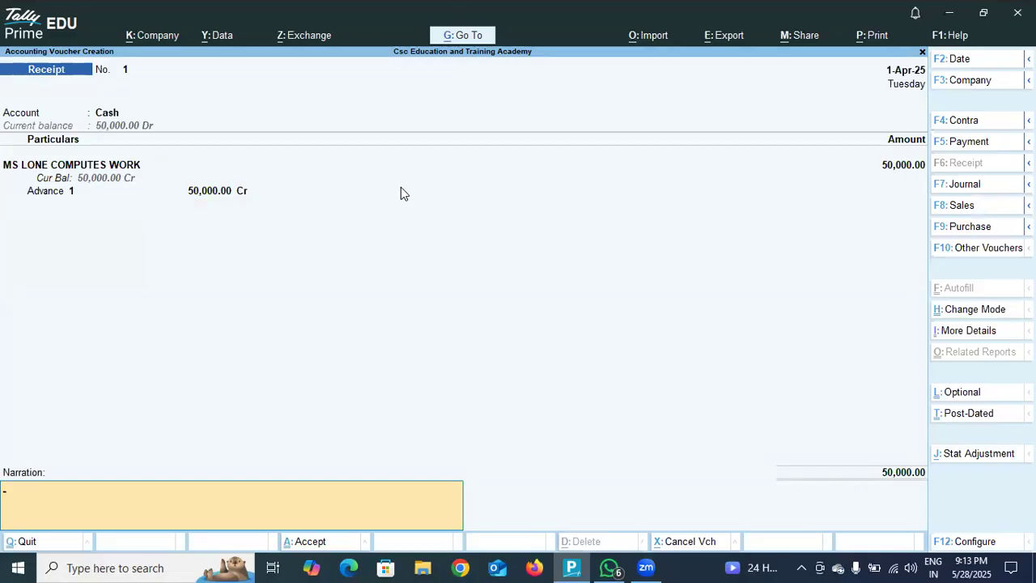
text(GOT ADVANCE FROM LONE COMPUTER)
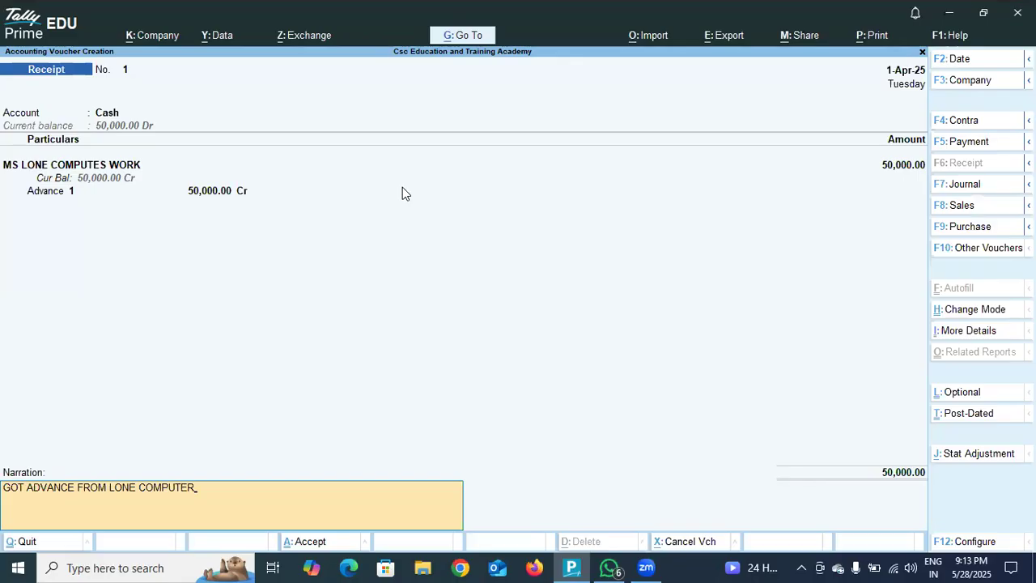
text( WORKS RS 50000)
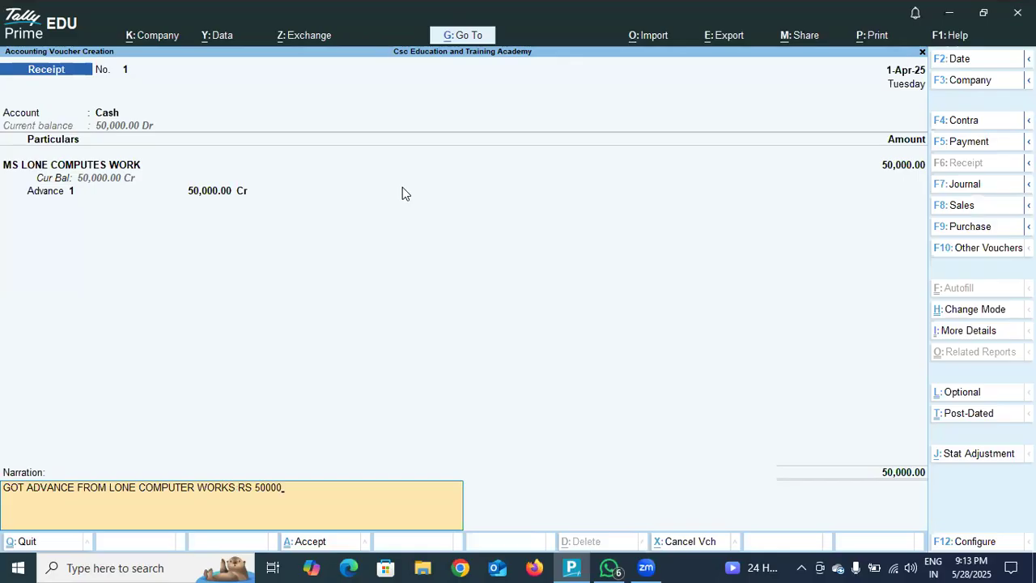
text( AS ADVANCE)
key(Return)
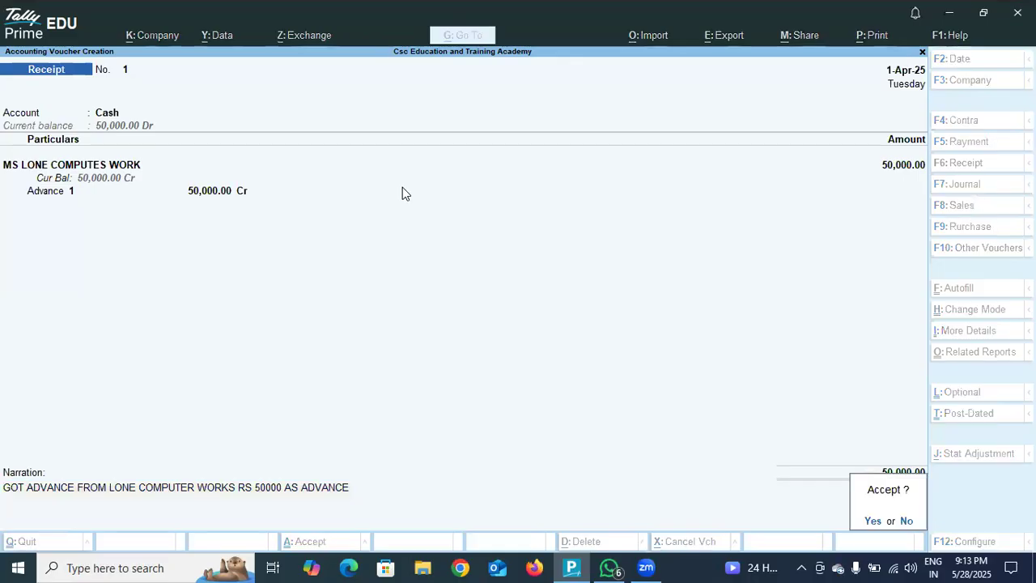
key(Return)
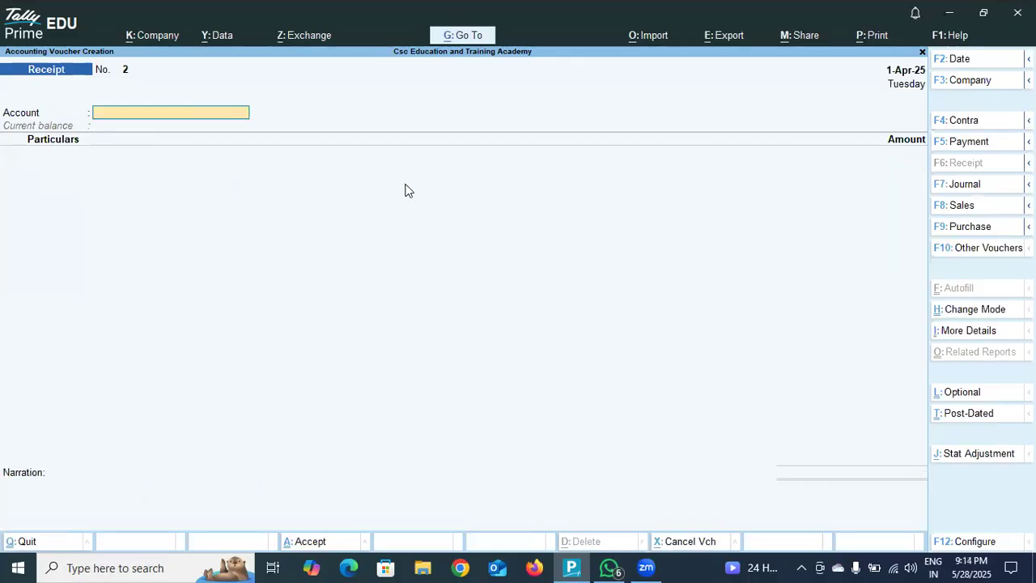
key(Escape)
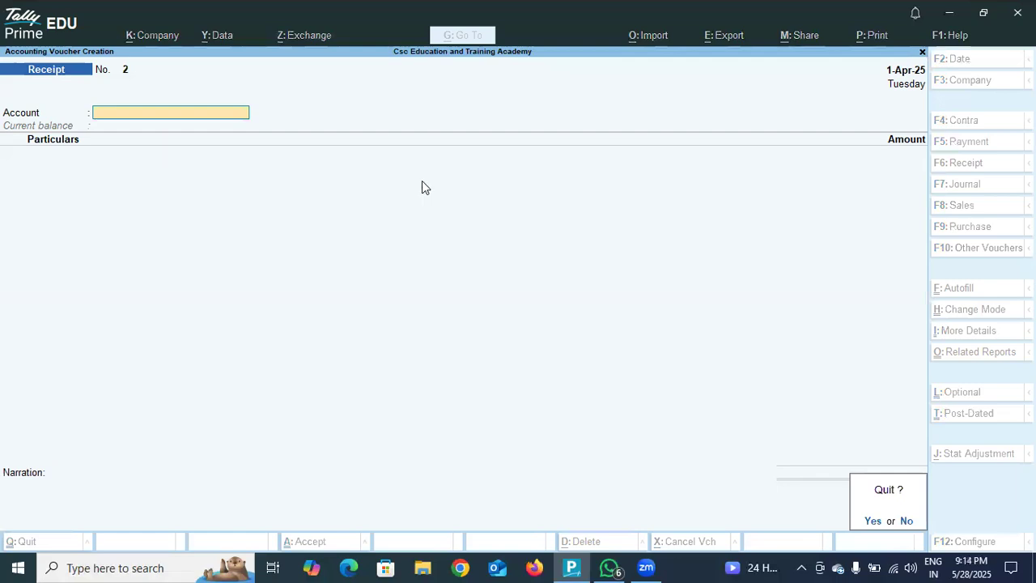
key(Return)
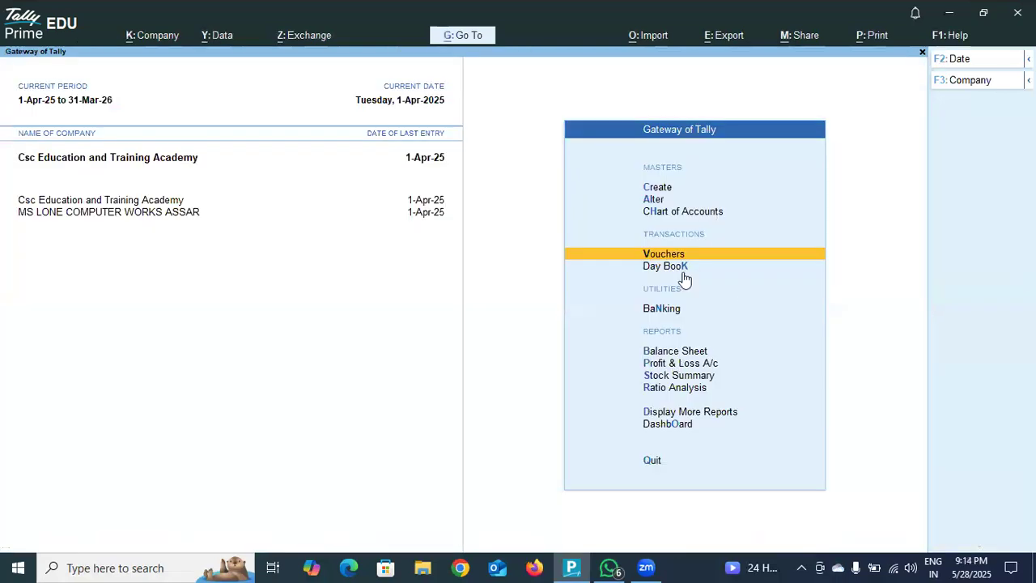
Step: Review the recorded receipt in the Day Book and its effect in the Balance Sheet
click(673, 266)
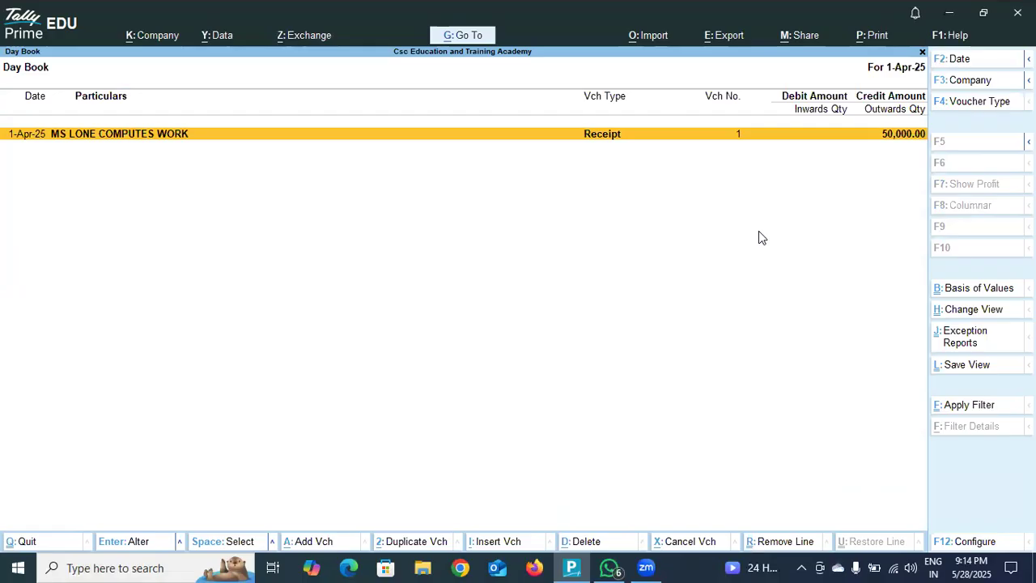
key(Escape)
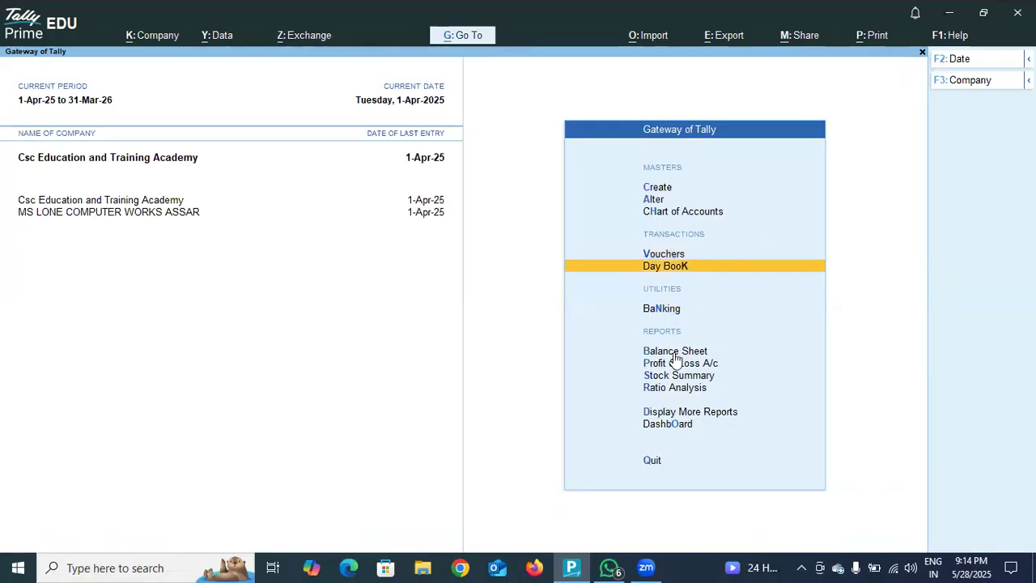
key(b)
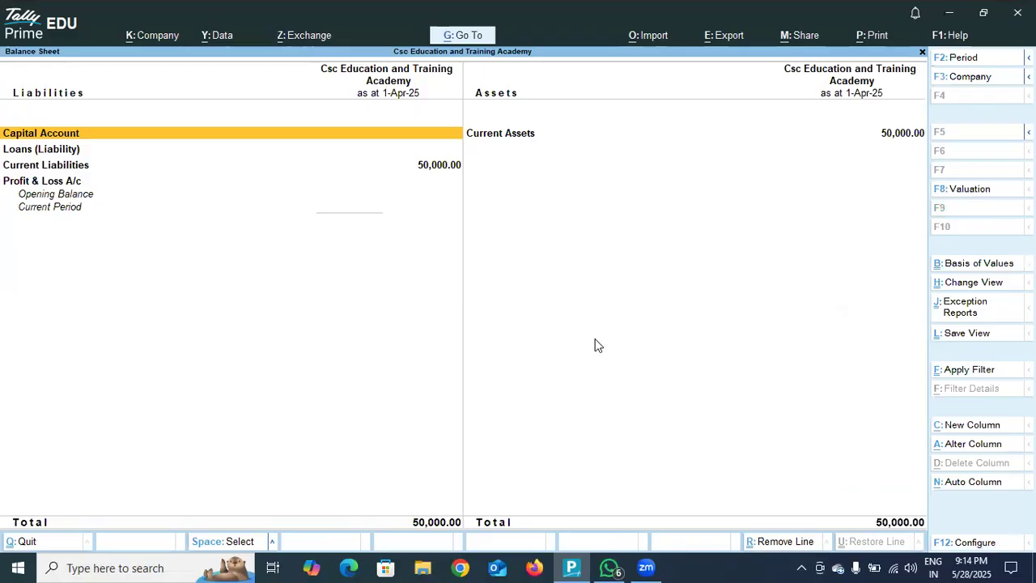
key(Escape)
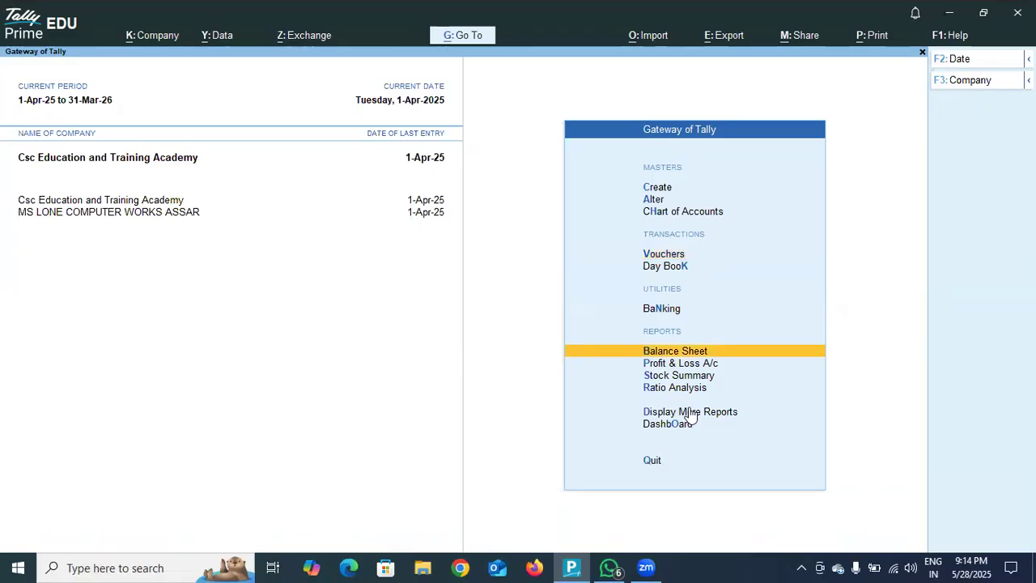
Step: Check the Overdue Receivables and Overdue Payables exception reports for the party's advance
click(687, 412)
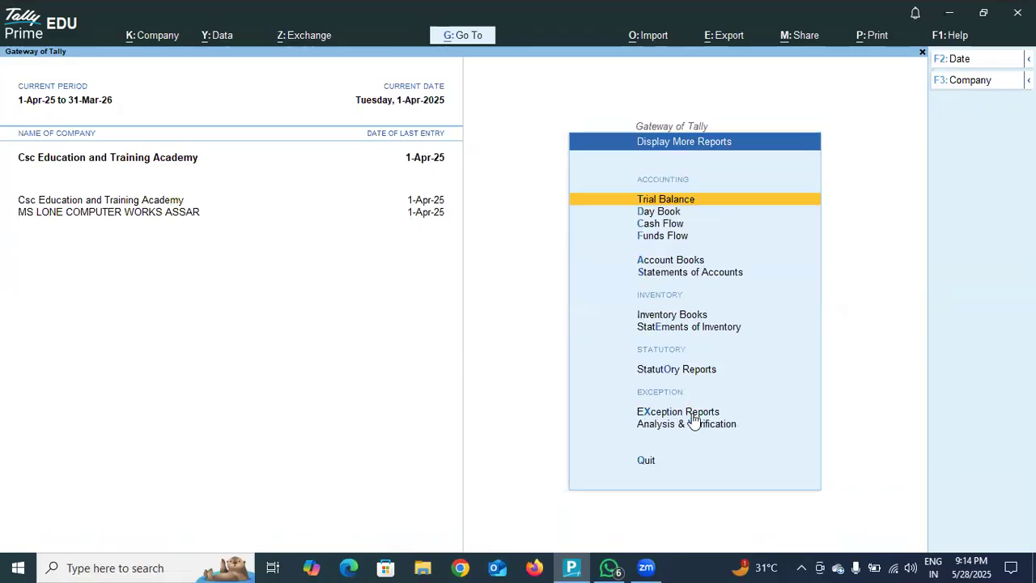
click(693, 414)
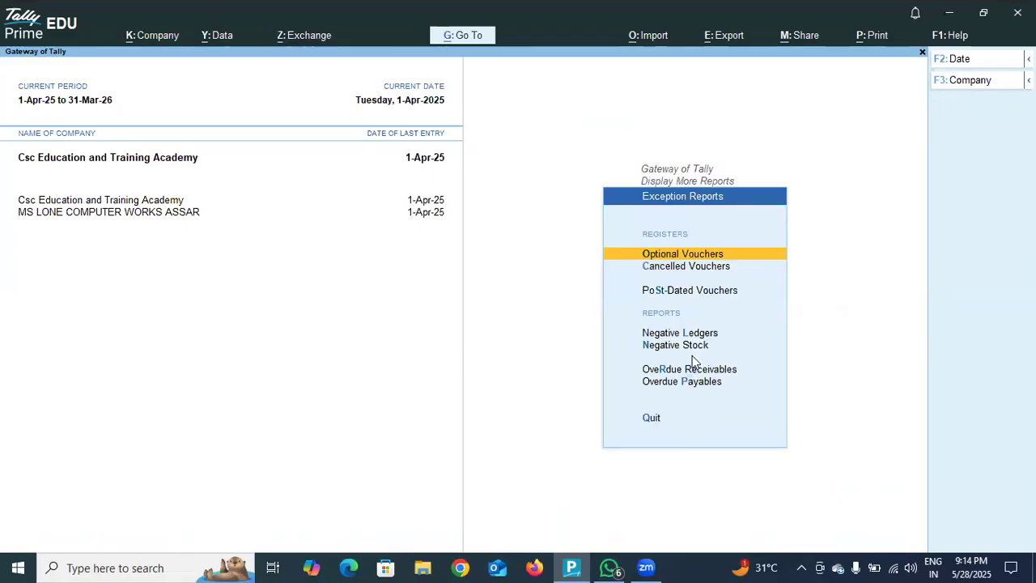
click(692, 366)
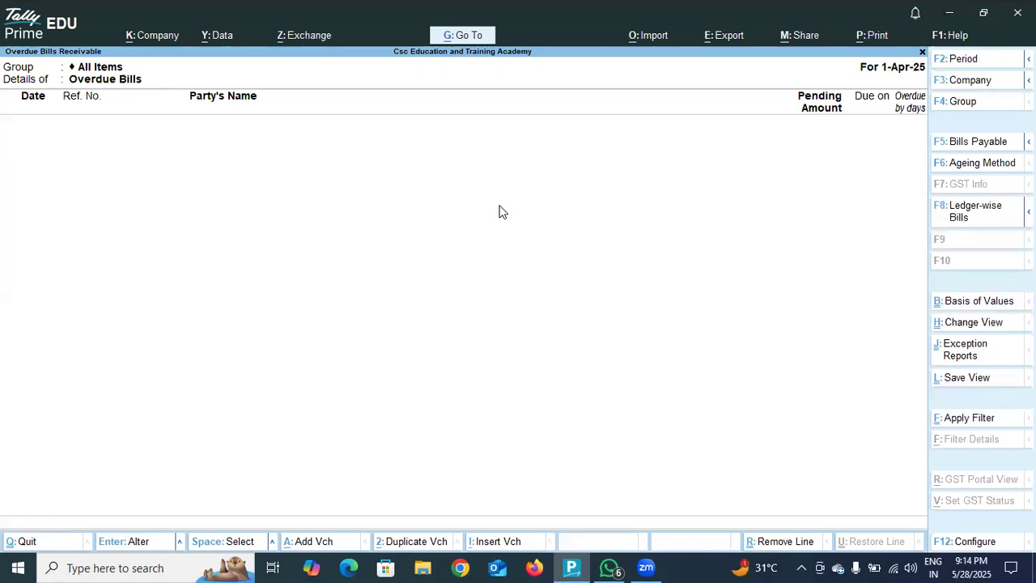
key(Escape)
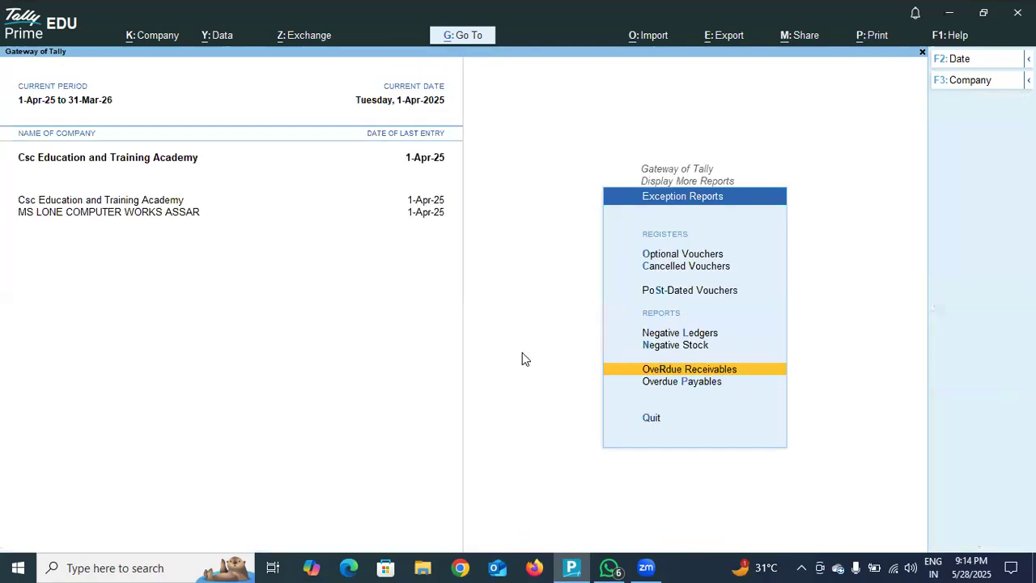
click(715, 384)
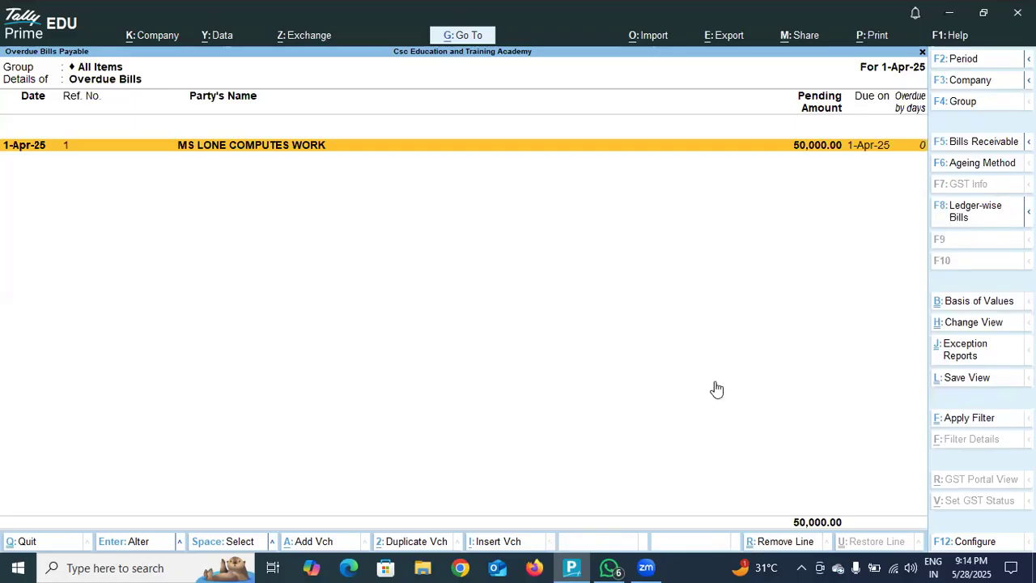
Step: Leave the overdue bills report and start a new payment voucher
key(Escape)
key(Escape)
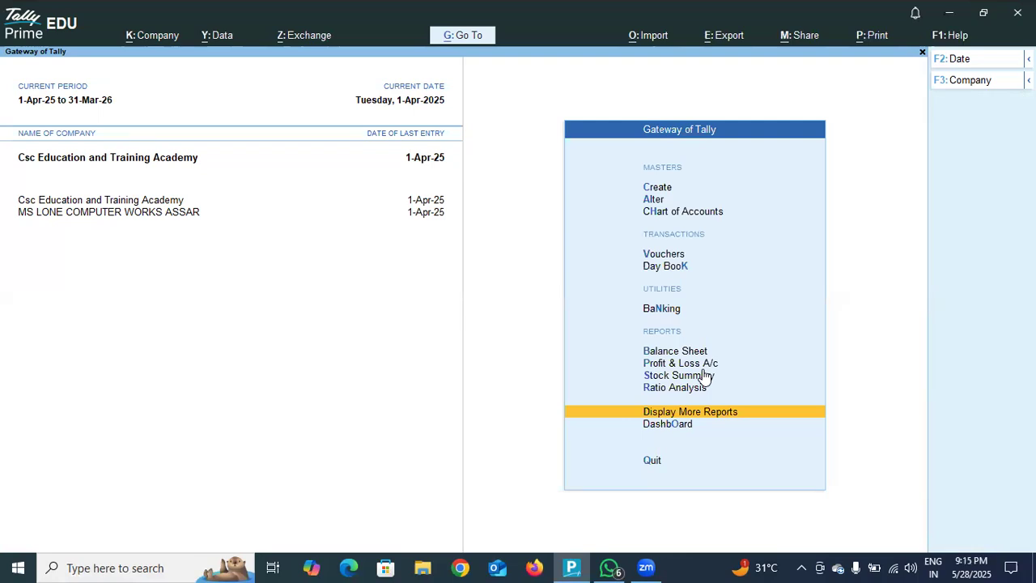
click(668, 250)
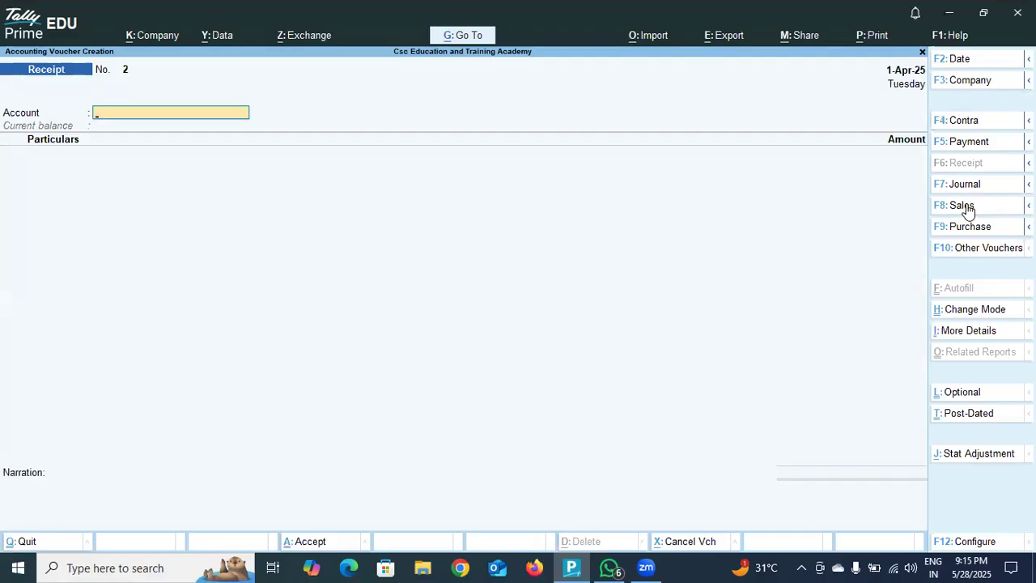
click(991, 144)
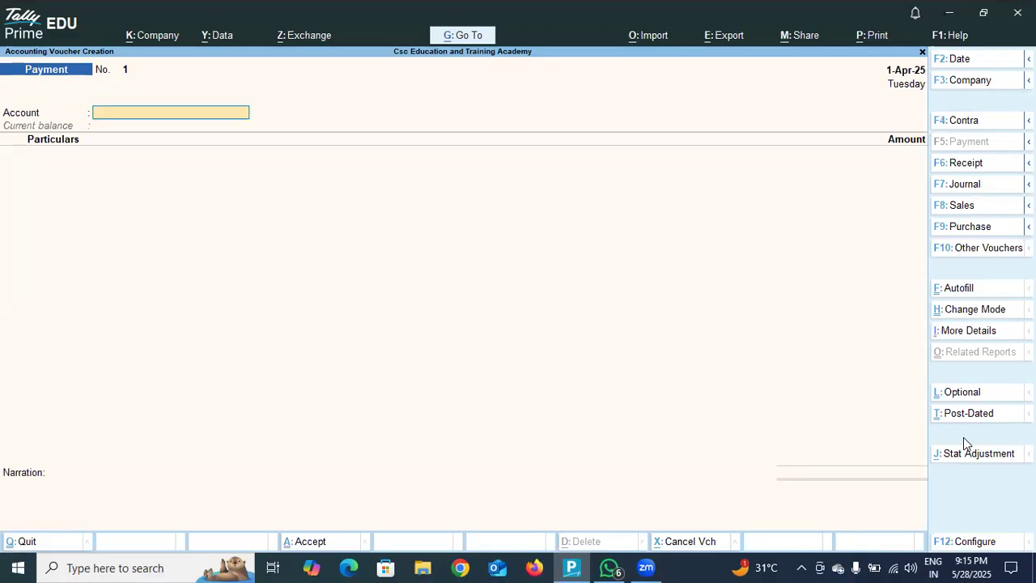
Step: Try to find the party in the payment voucher's account list
key(Return)
text(S)
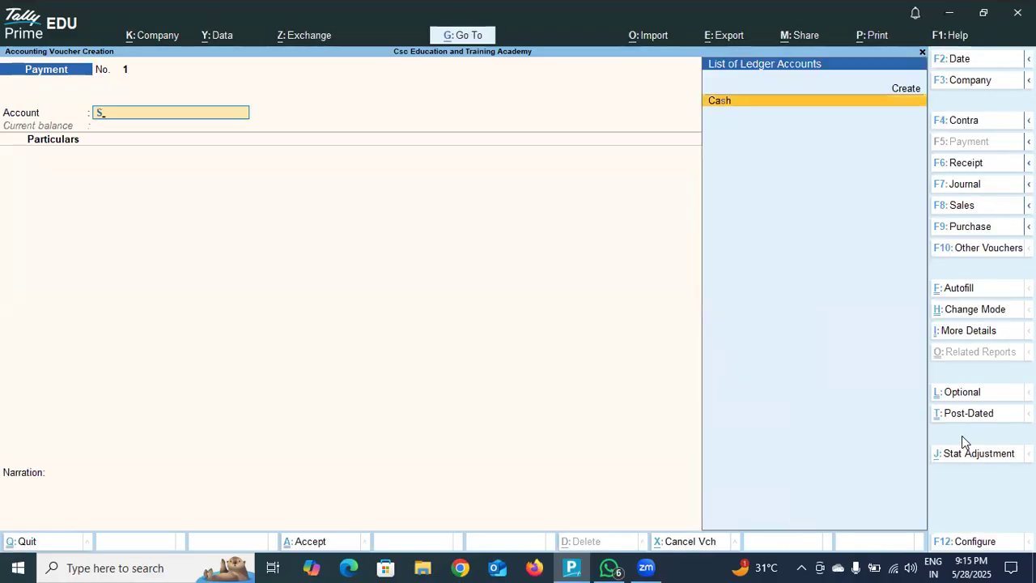
key(BackSpace)
text(b)
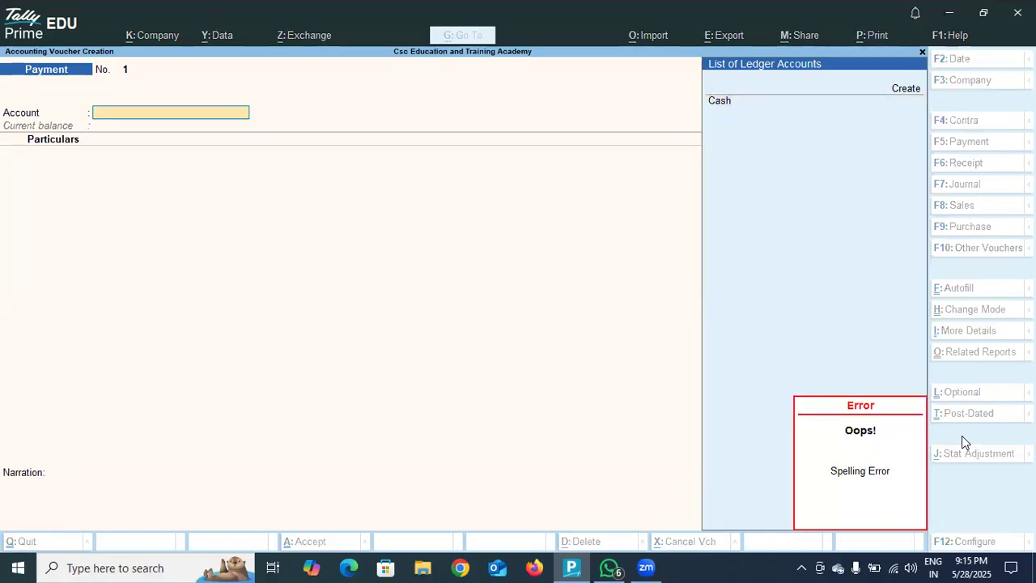
click(917, 97)
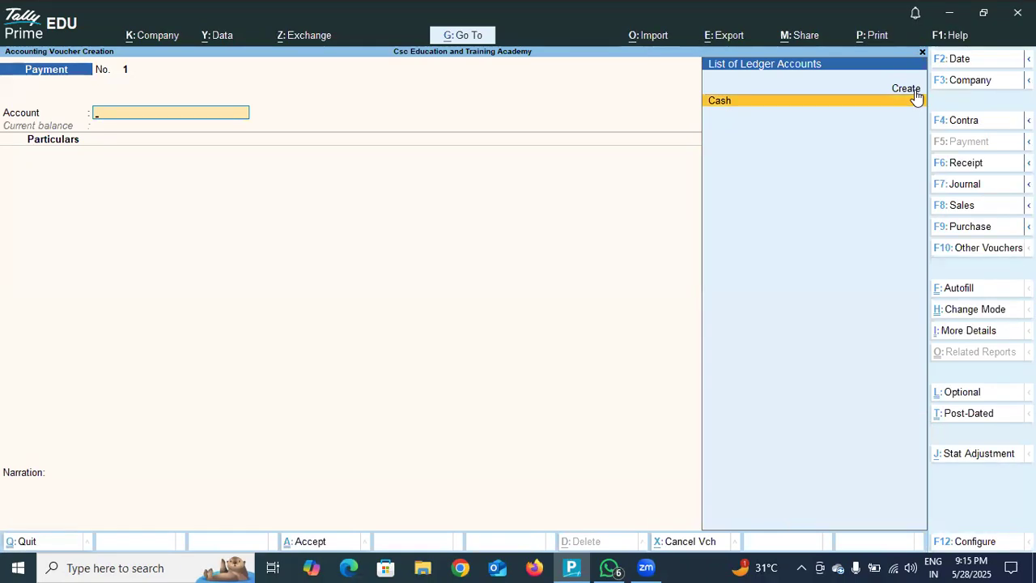
text(S)
Step: Start a new ledger named MS LONE COMPUTERS and place it under Sundry Debtors
click(915, 90)
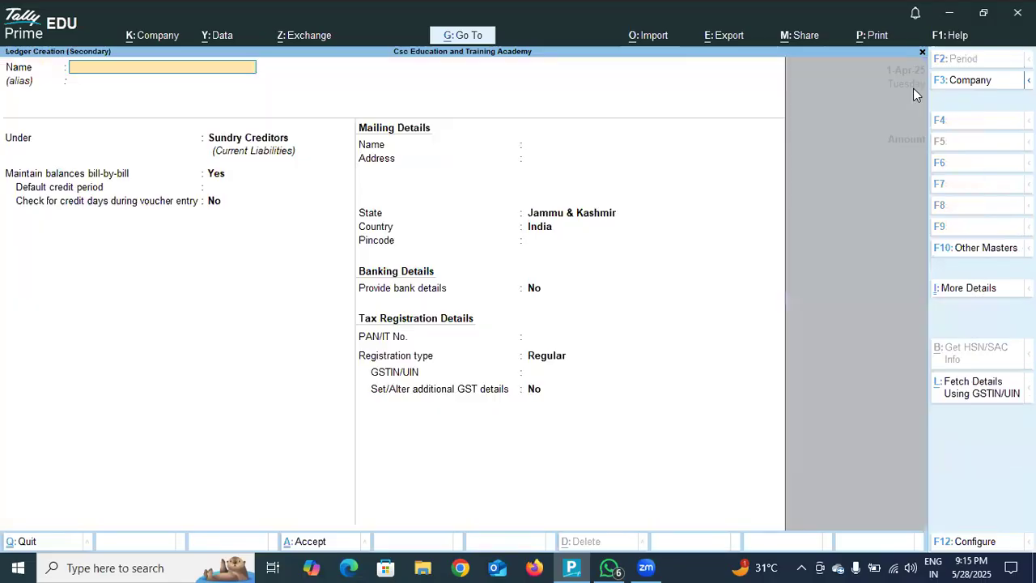
text(MS LONE)
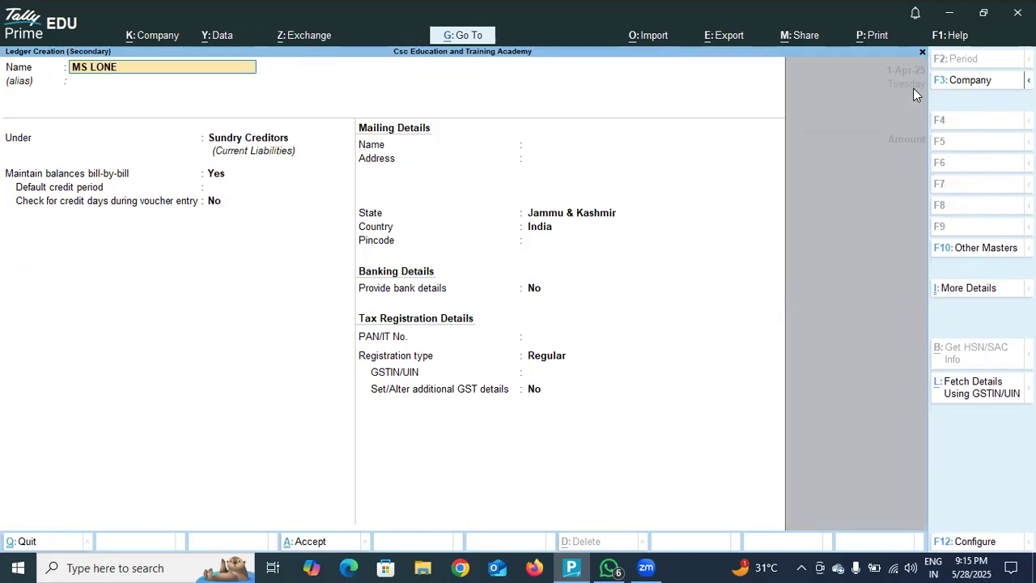
text( COMPU)
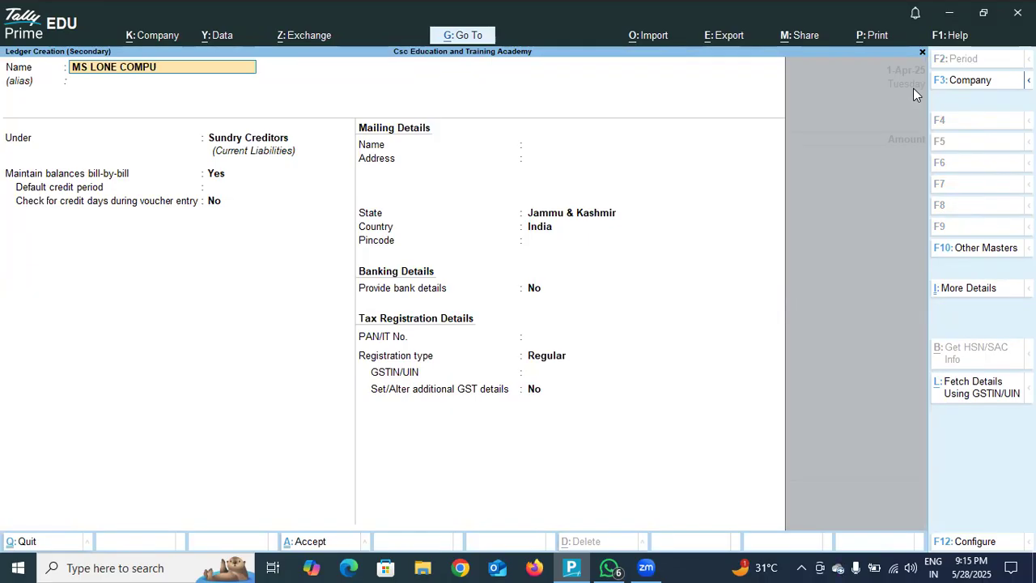
text(TERS)
key(Return)
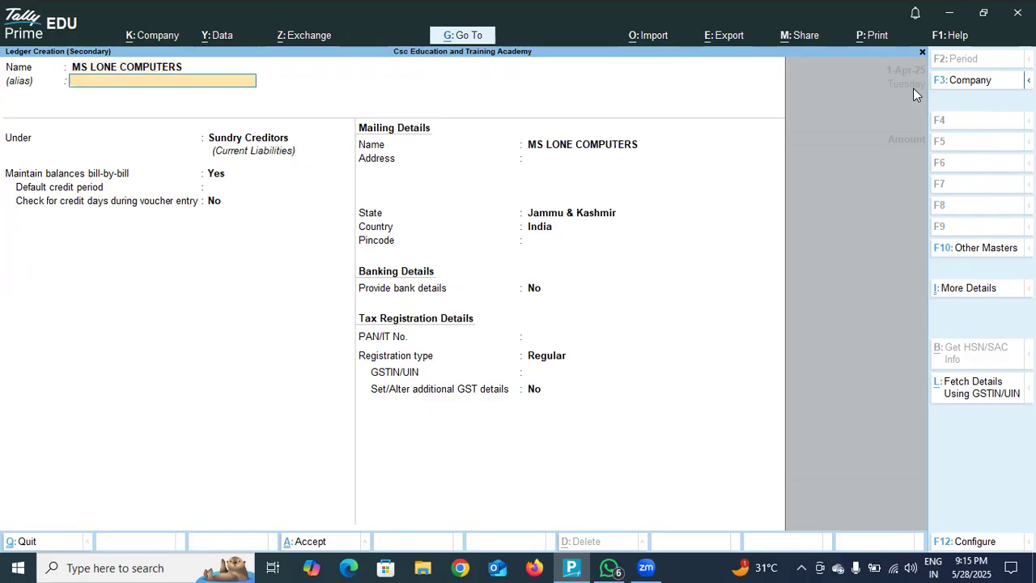
key(Return)
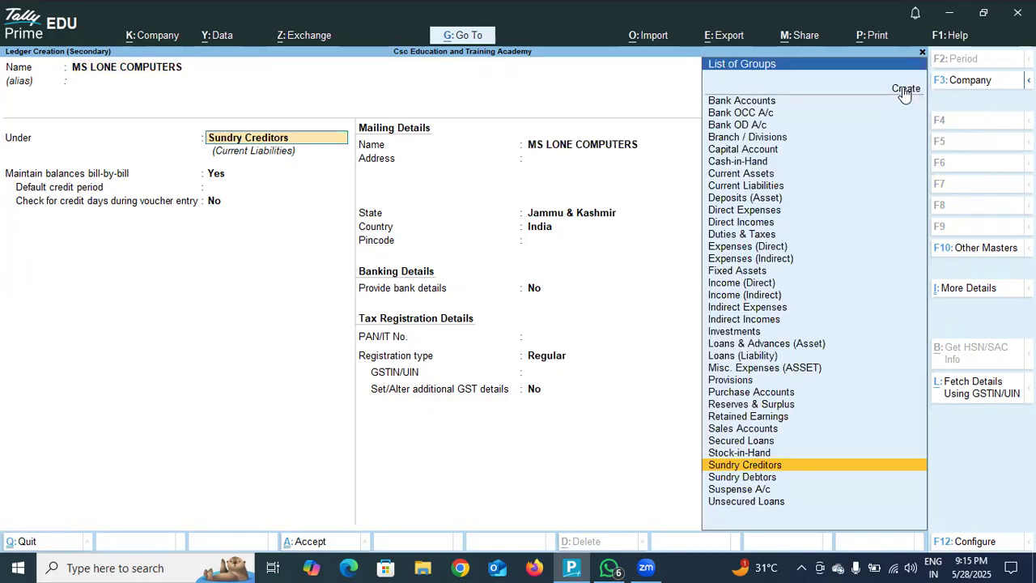
key(Down)
key(Return)
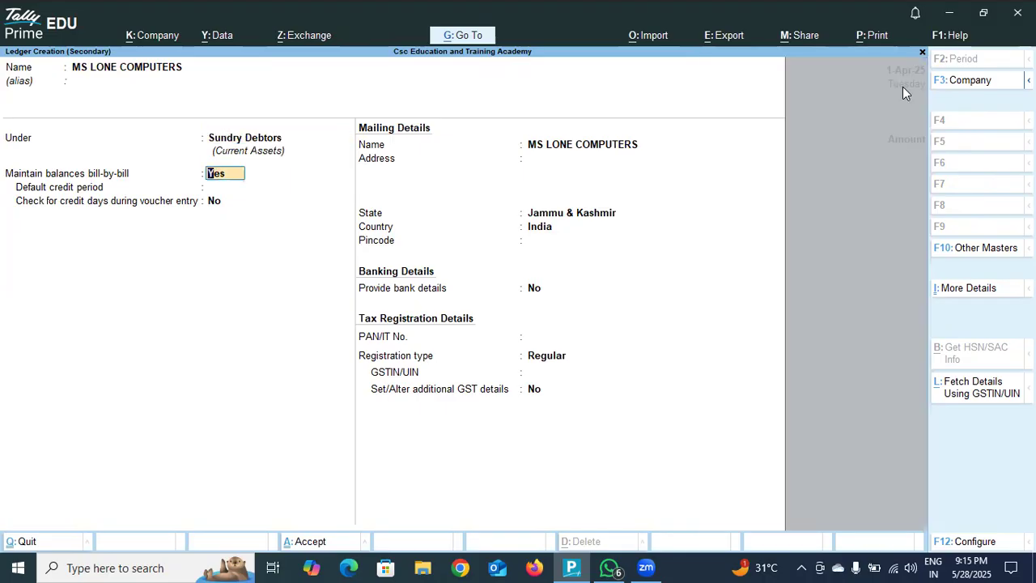
Step: Keep the default bill-by-bill, mailing, banking and tax registration details, and save the MS LONE COMPUTERS ledger
key(Return)
key(Return)
key(Return)
key(Return)
key(Return)
key(Return)
key(Return)
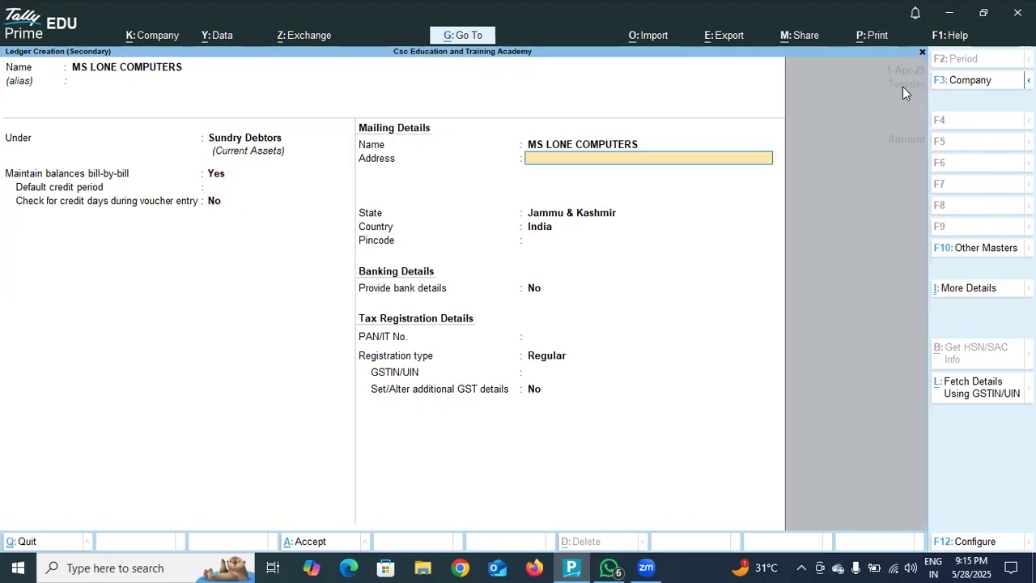
key(Return)
key(Return)
key(Return)
key(Return)
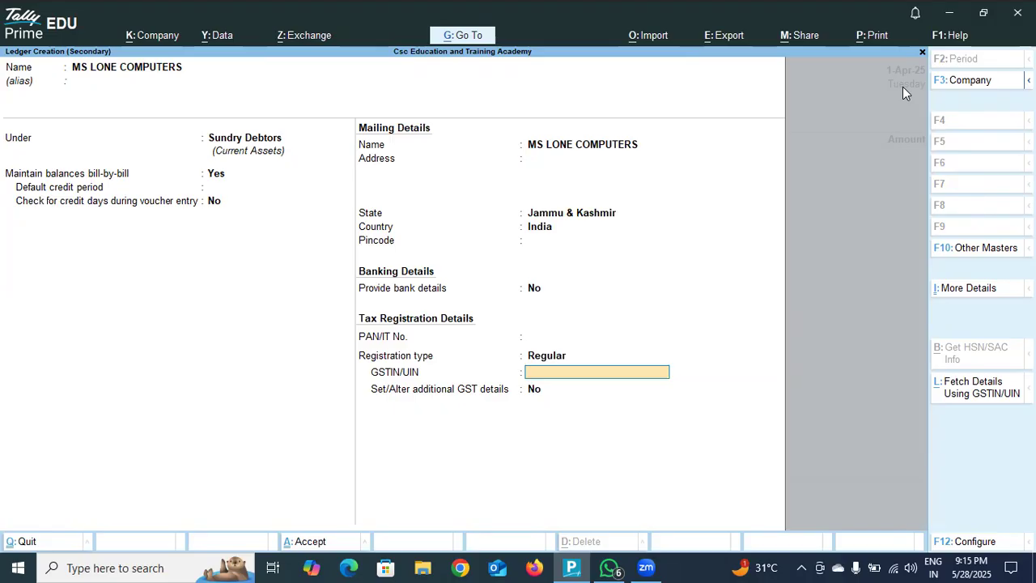
key(Return)
key(Return)
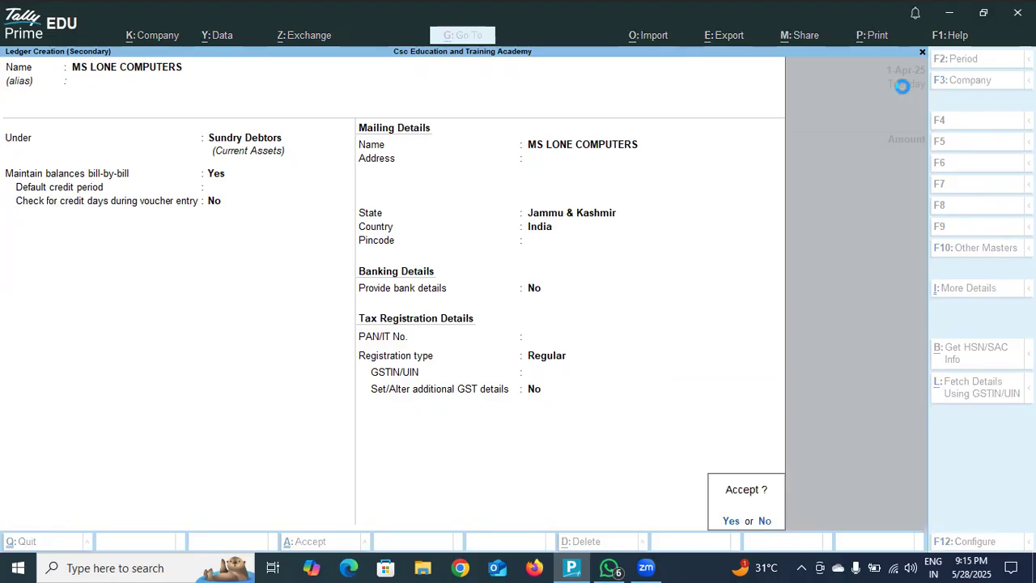
key(Return)
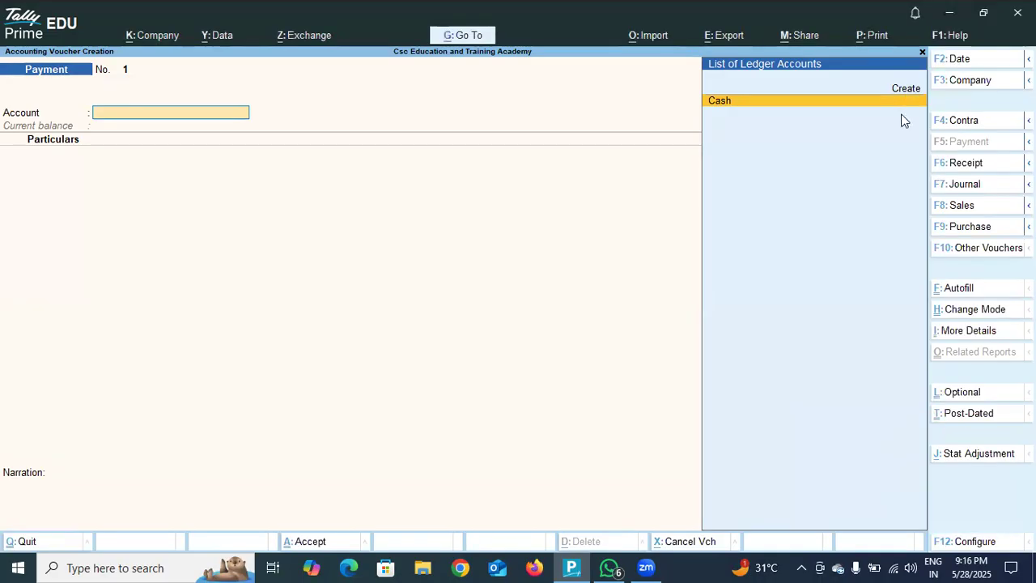
Step: Quit the payment voucher and start a sales voucher for the party MS LONE COMPUTES WORK
key(Escape)
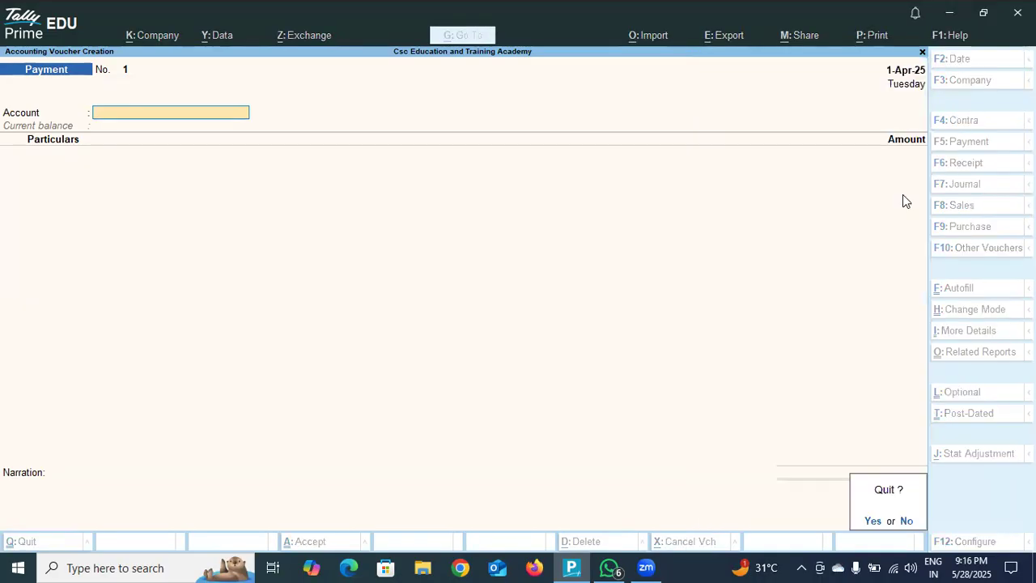
click(871, 520)
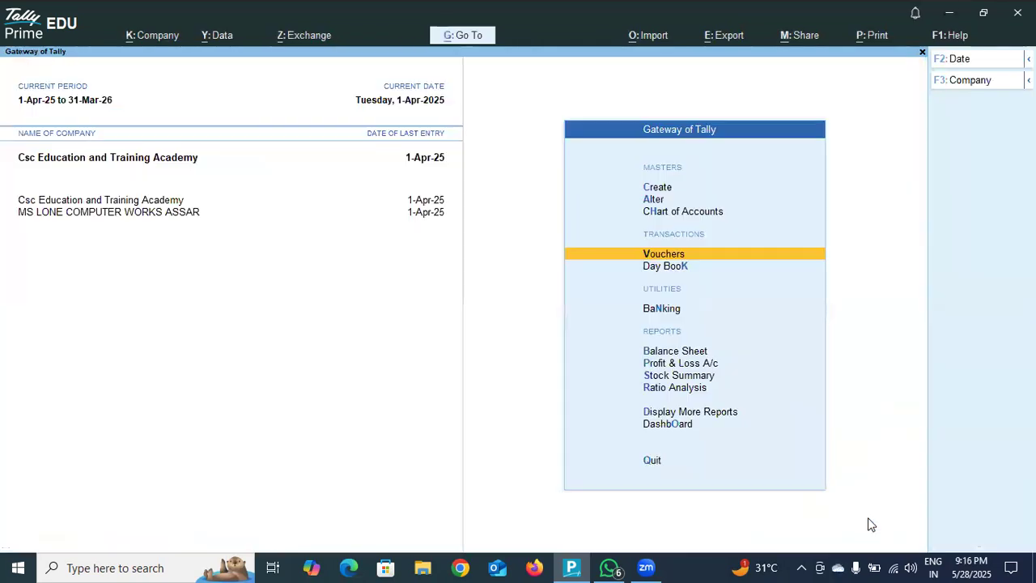
click(687, 258)
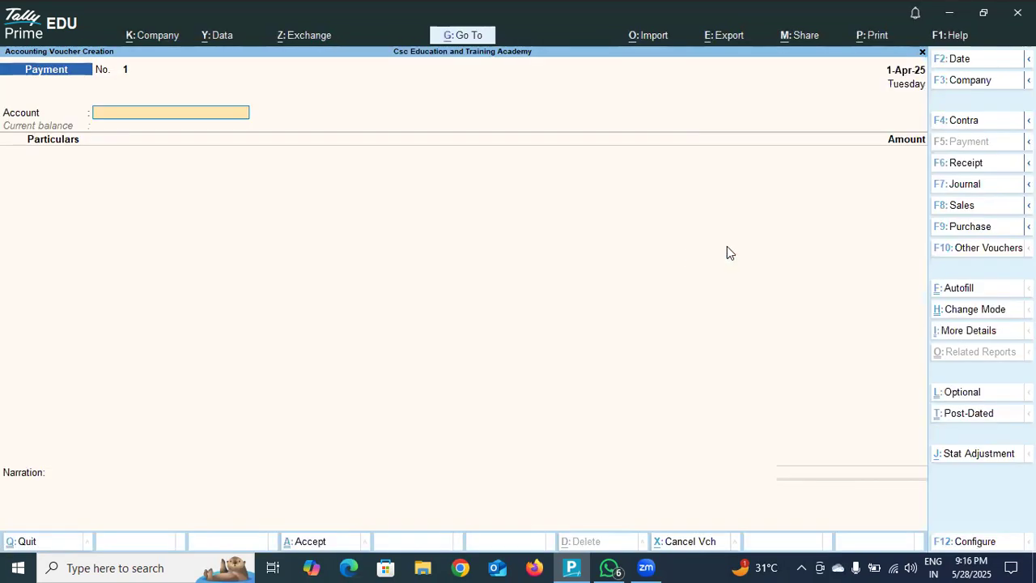
click(970, 209)
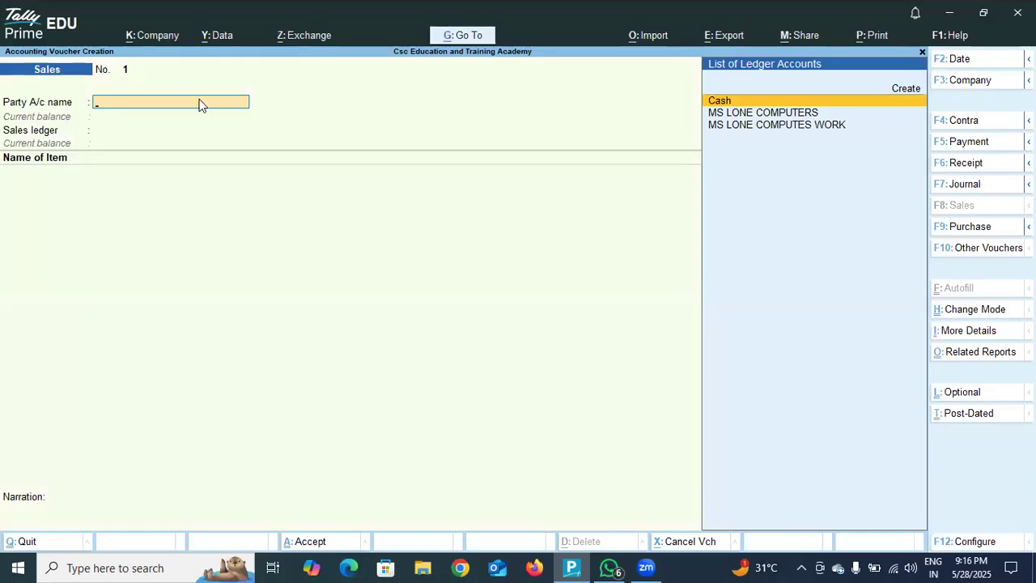
click(767, 126)
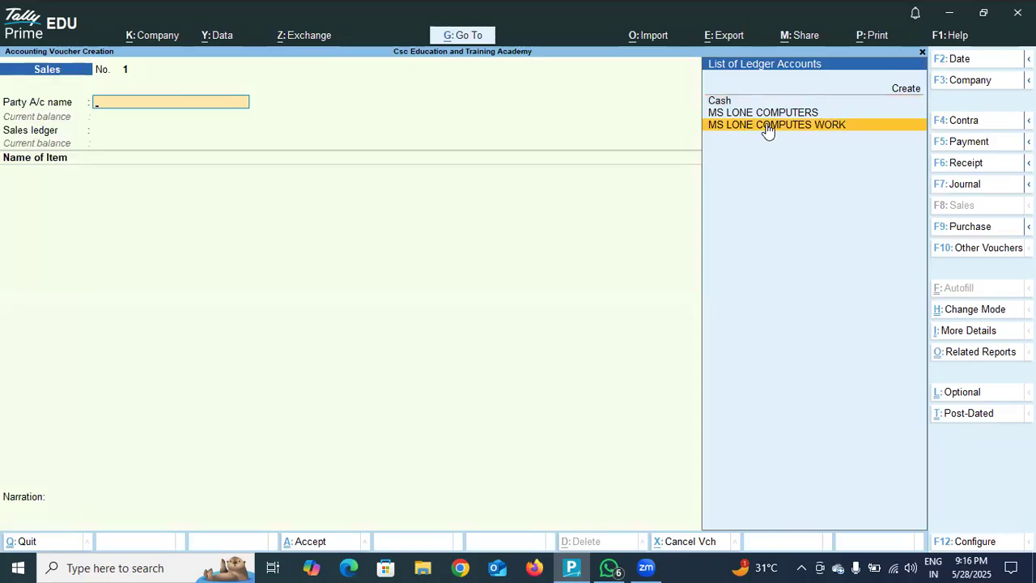
click(767, 126)
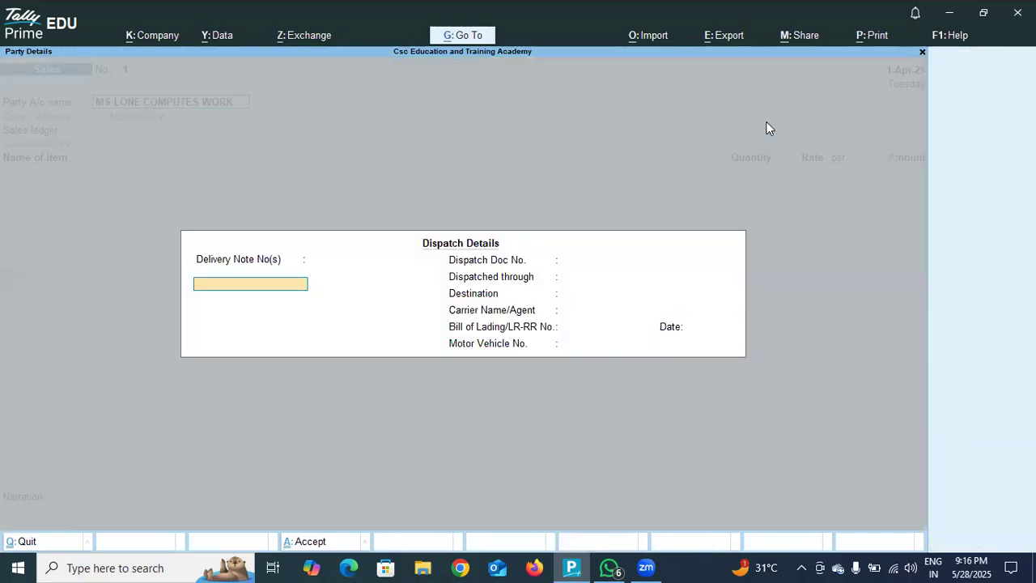
Step: Enter delivery note number 01 dated 1-Apr-25 in the dispatch details and leave the remaining dispatch fields blank
text(01)
key(Return)
key(Return)
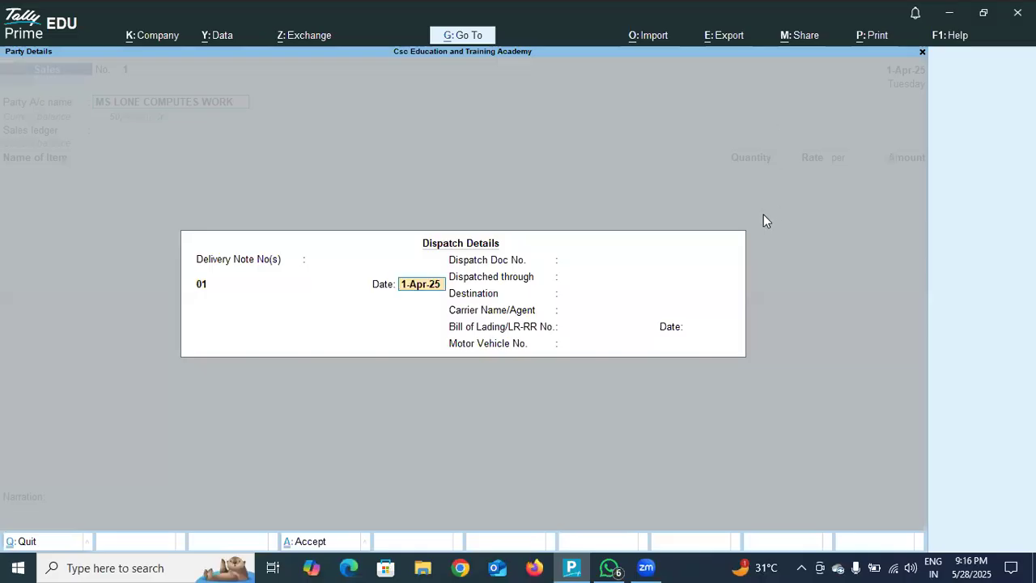
key(Return)
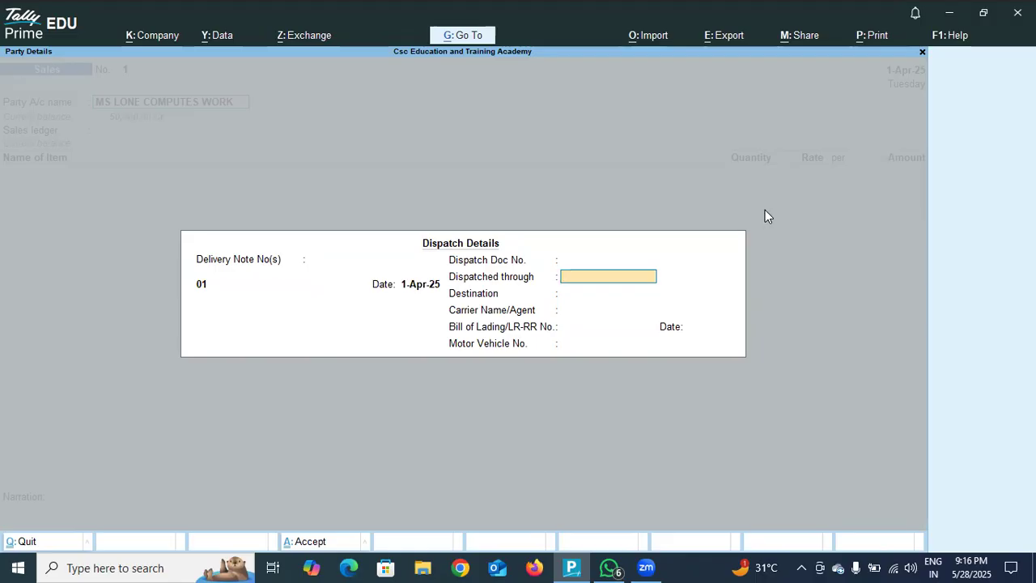
key(Return)
key(Return)
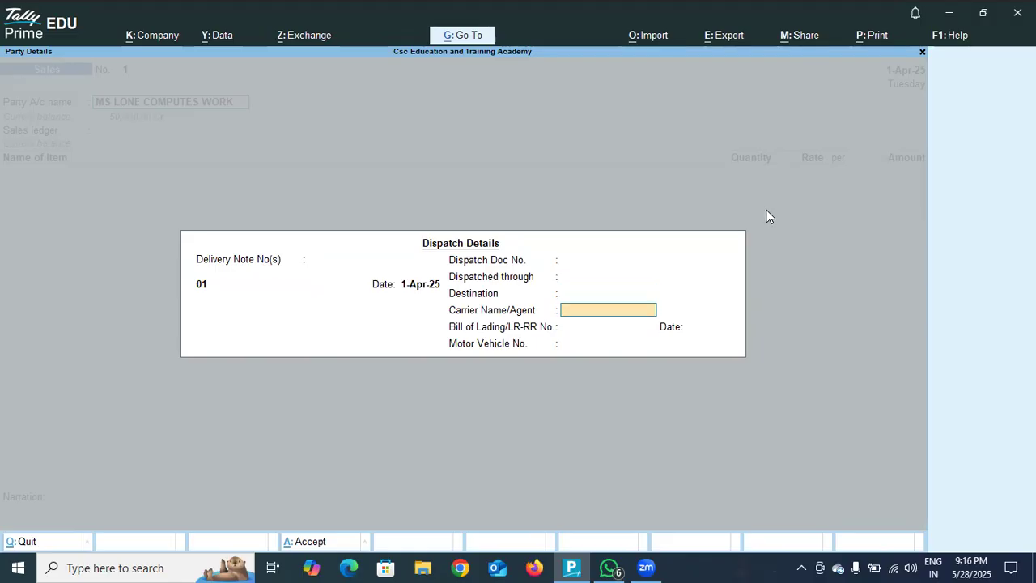
key(Return)
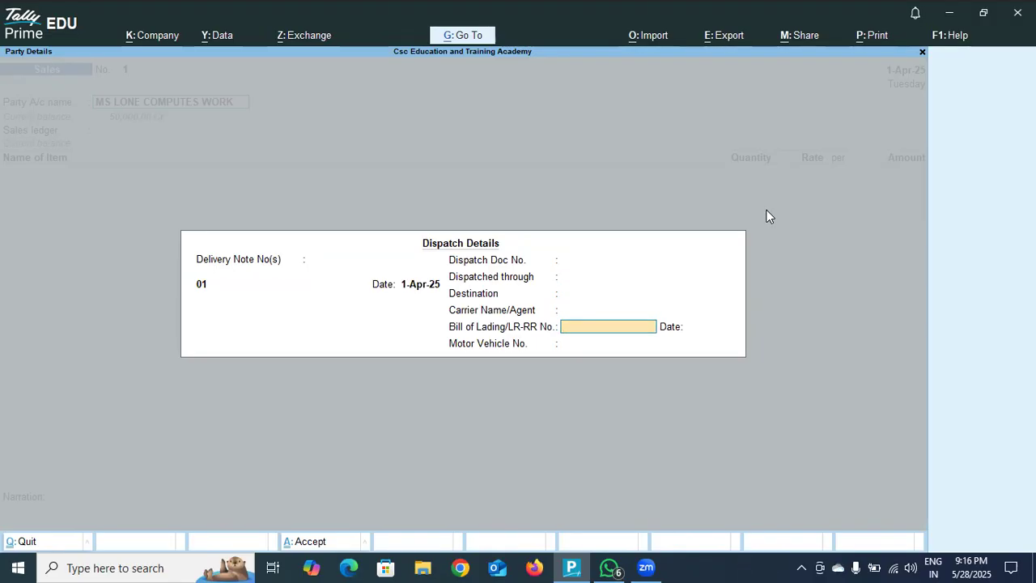
key(Return)
key(Return)
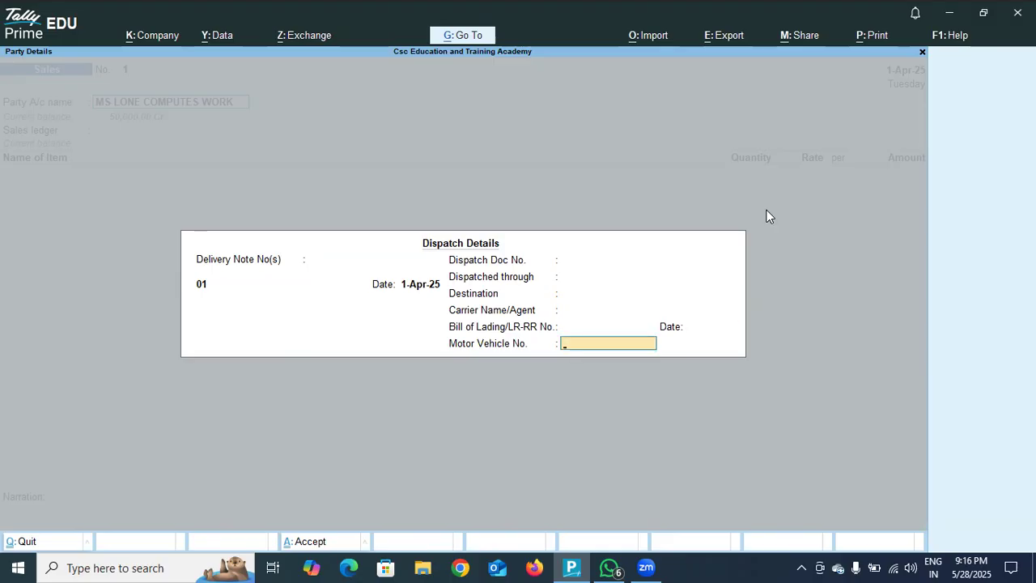
key(Return)
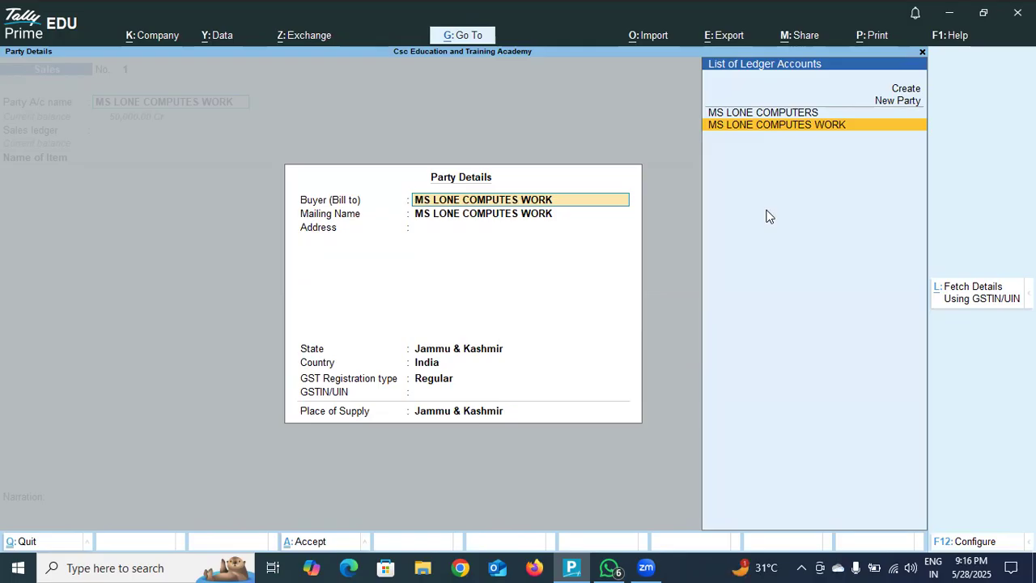
Step: Accept the default buyer, state, GST registration and place of supply in the sales voucher's party details
key(Return)
key(Return)
key(Return)
key(Return)
key(Return)
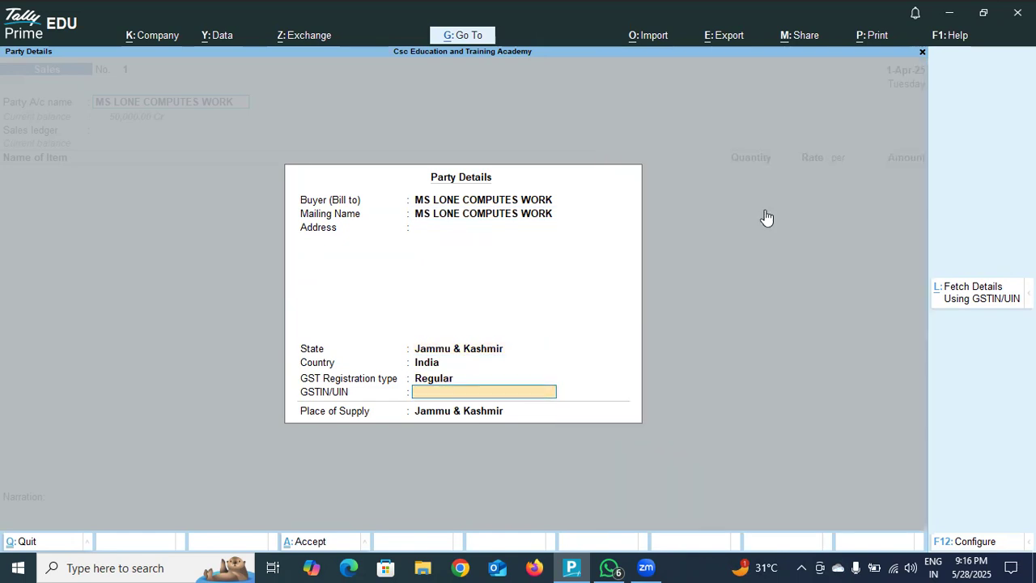
key(Return)
key(Return)
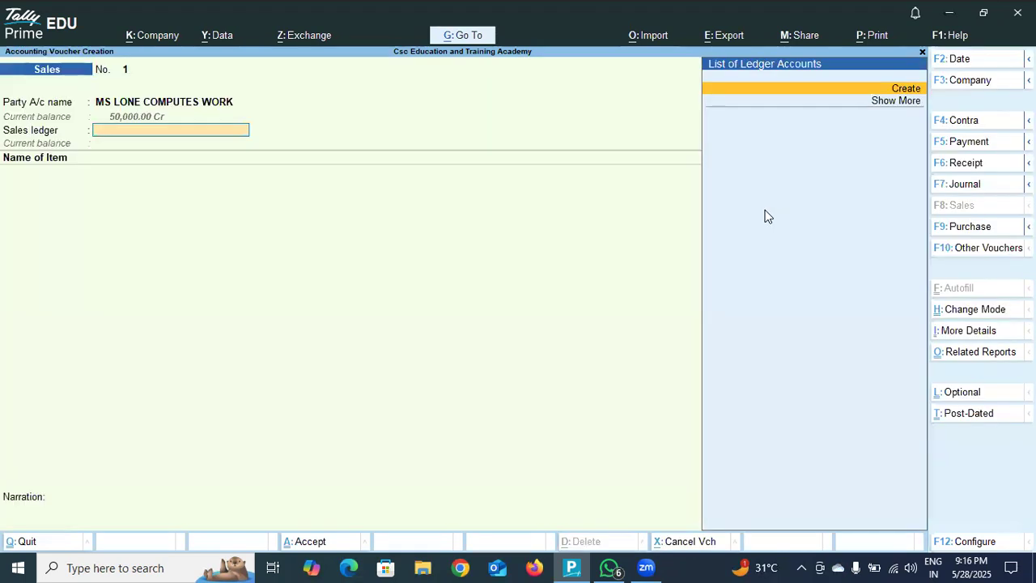
Step: Start a new sales ledger named SALES GOODS from the voucher and place it under Sales Accounts
click(903, 90)
text(SALES GOODS)
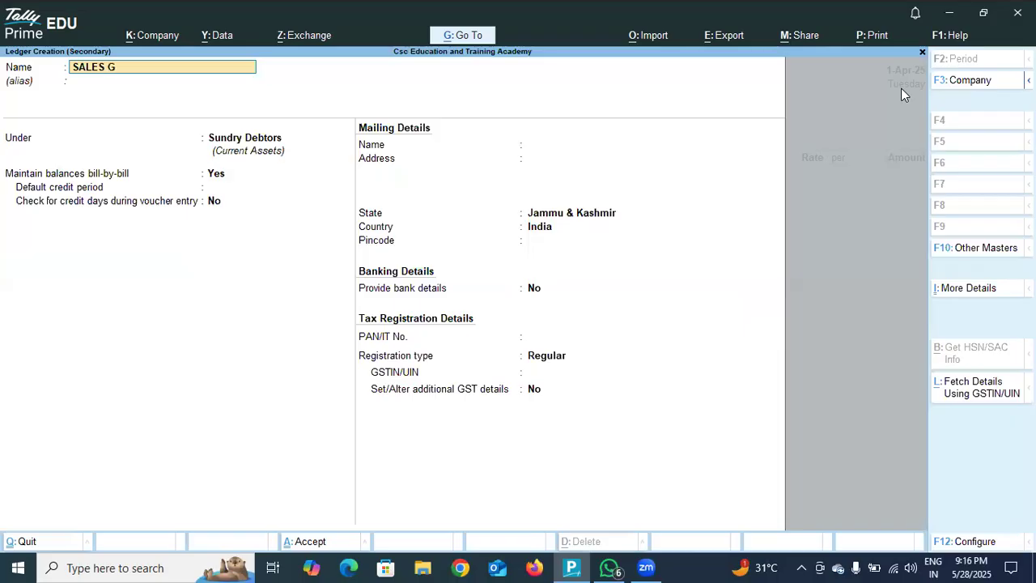
key(Return)
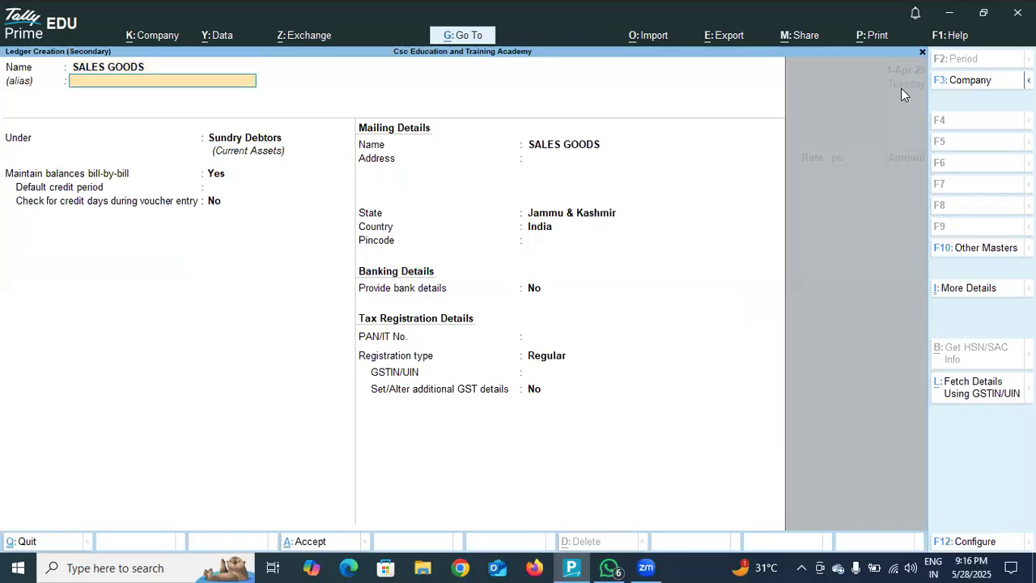
key(Return)
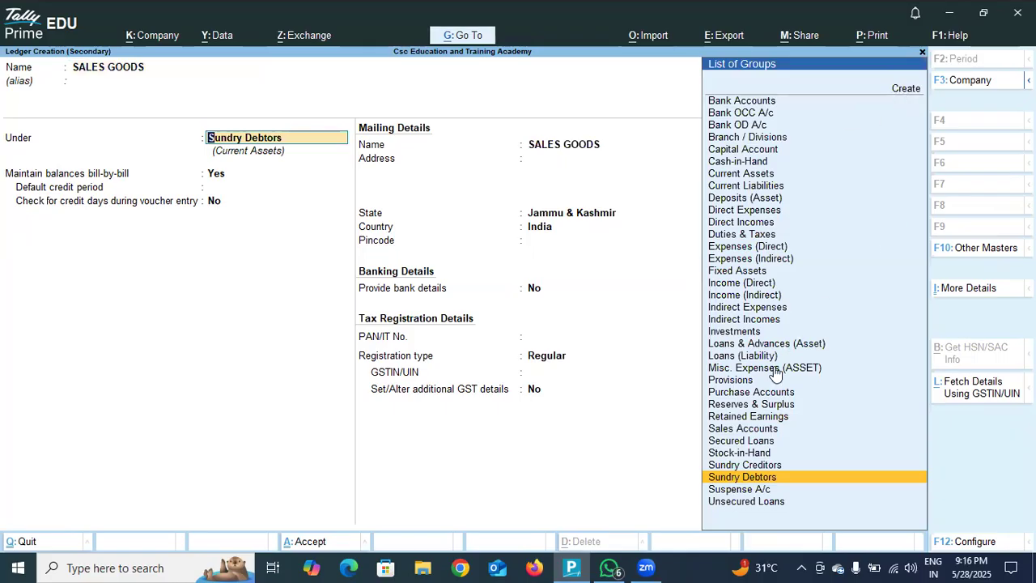
click(755, 432)
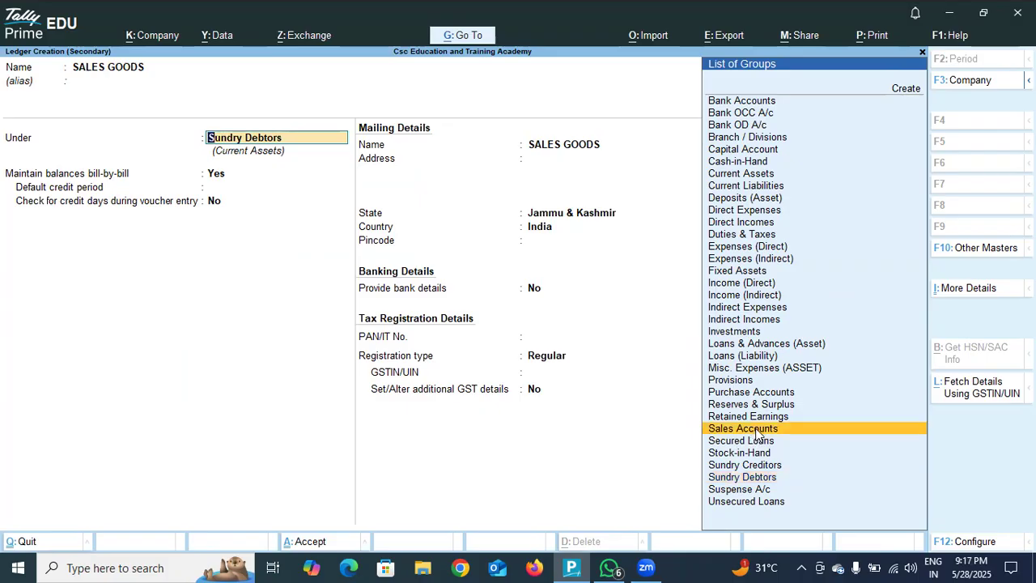
click(754, 432)
key(Return)
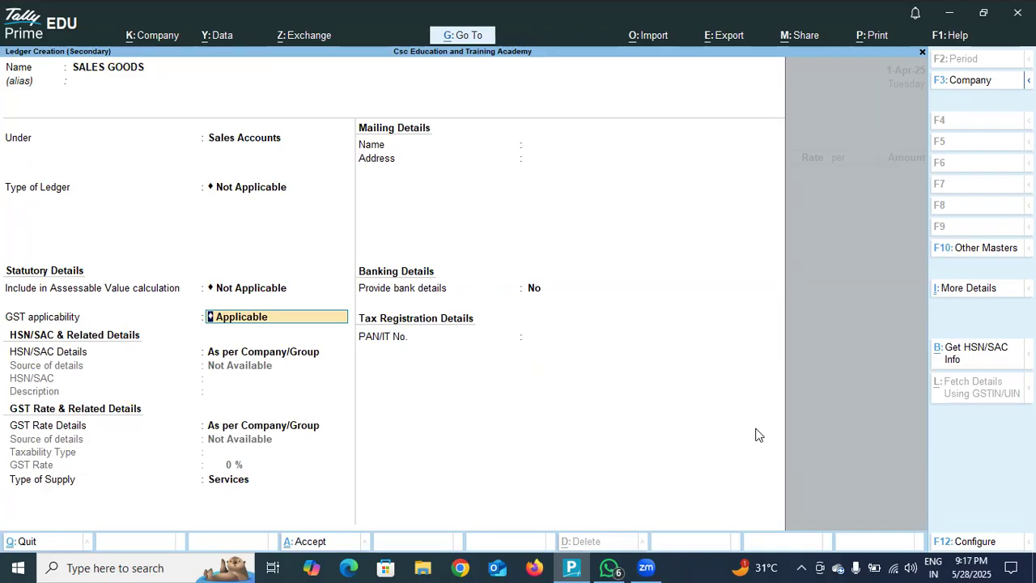
Step: Keep the SALES GOODS ledger's type, GST and HSN settings at their defaults with Services as type of supply, and save the ledger
key(Up)
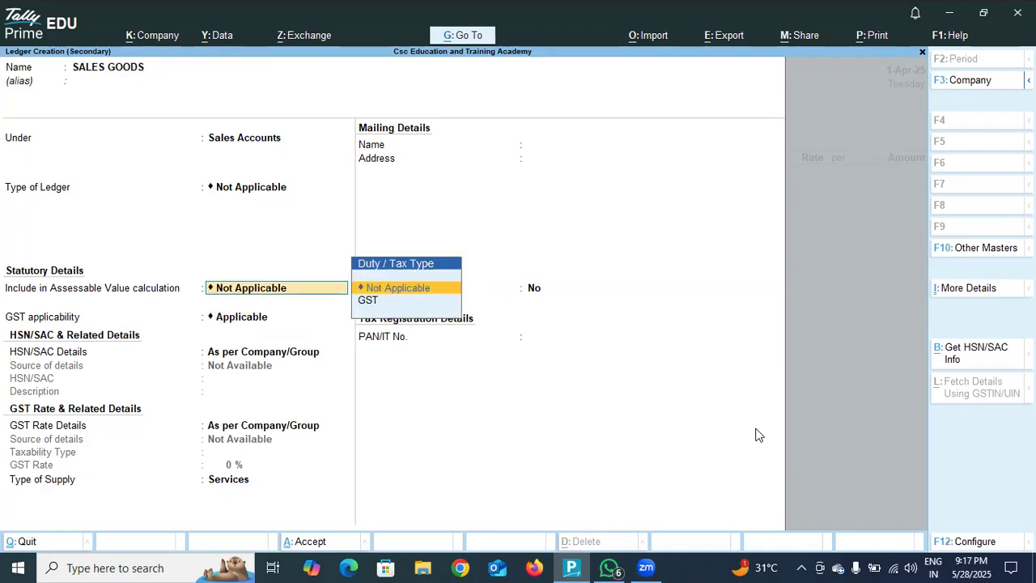
key(Up)
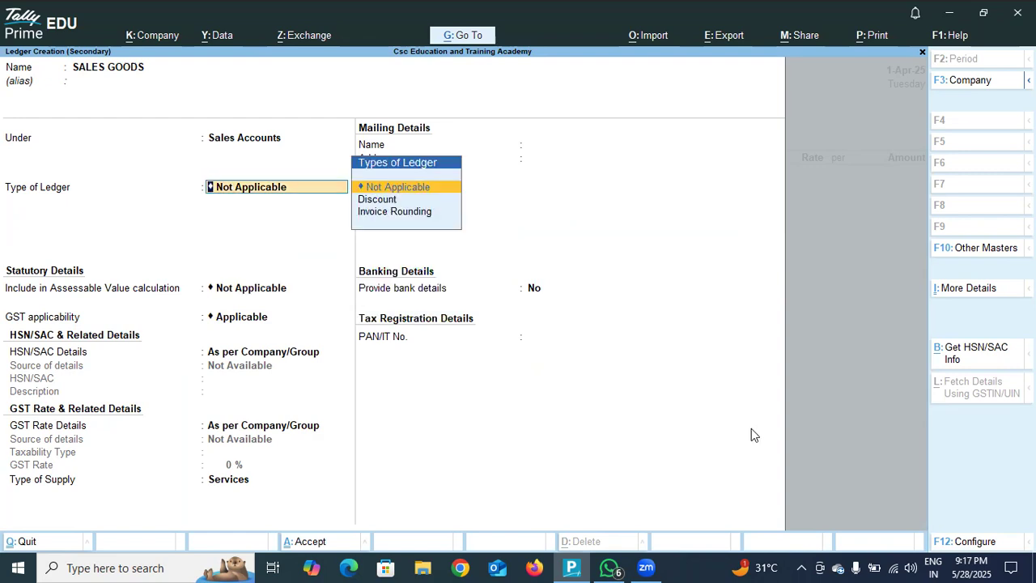
key(Return)
key(Return)
key(Return)
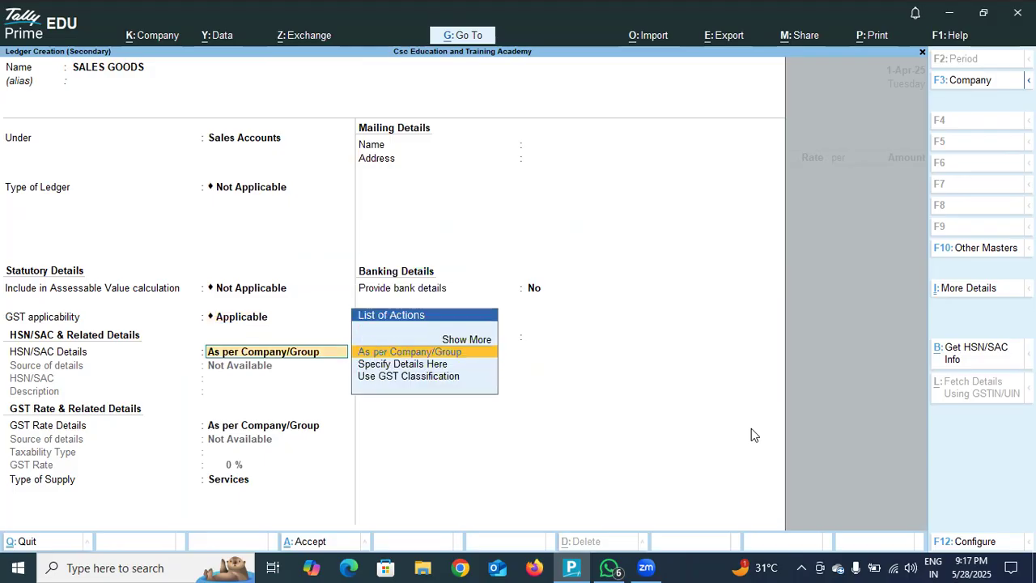
key(Return)
key(Return)
key(Return)
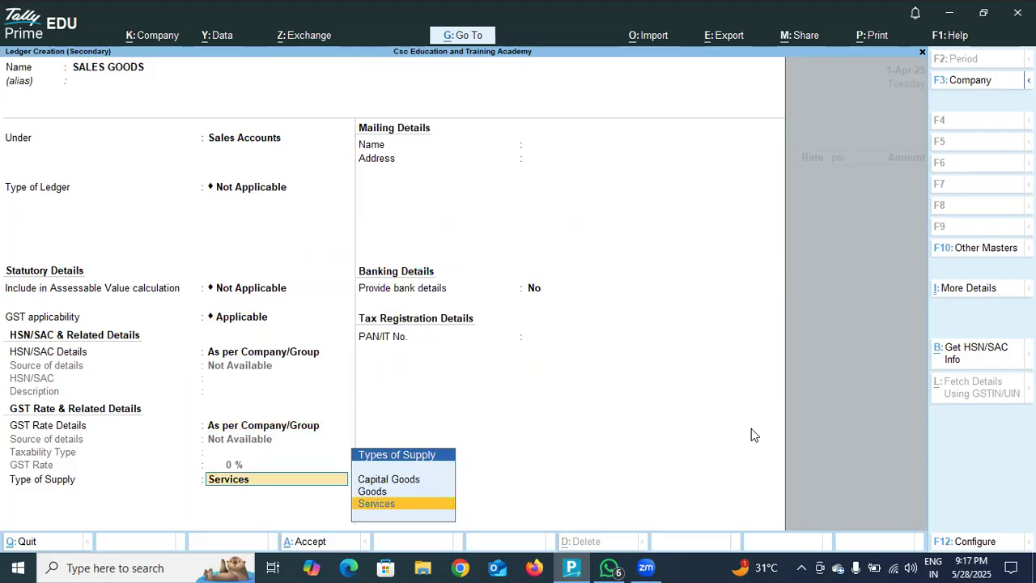
key(Return)
key(Return)
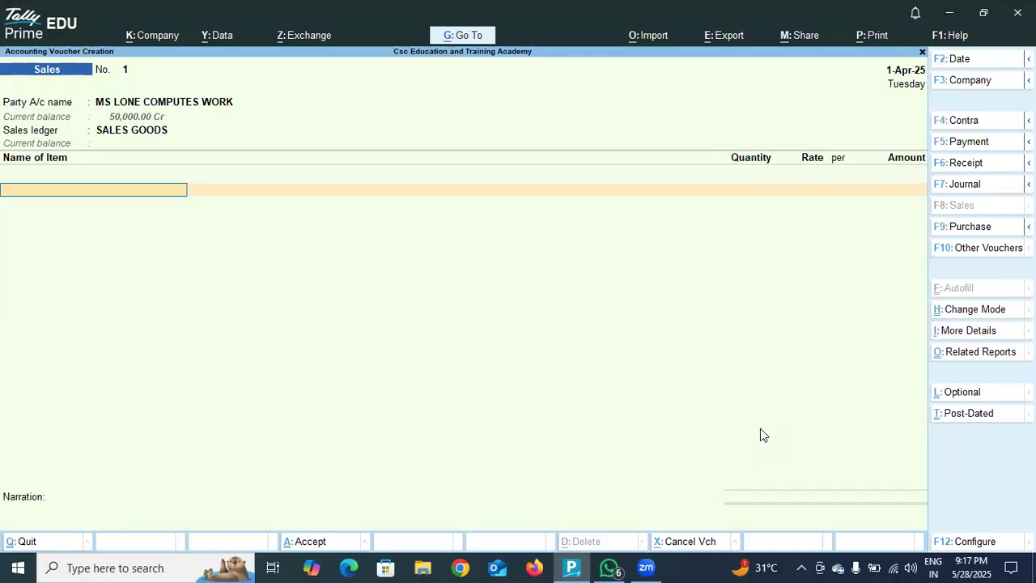
Step: Start a new stock item named COMPUTERS HP from the sales voucher and place it under Primary
text(C)
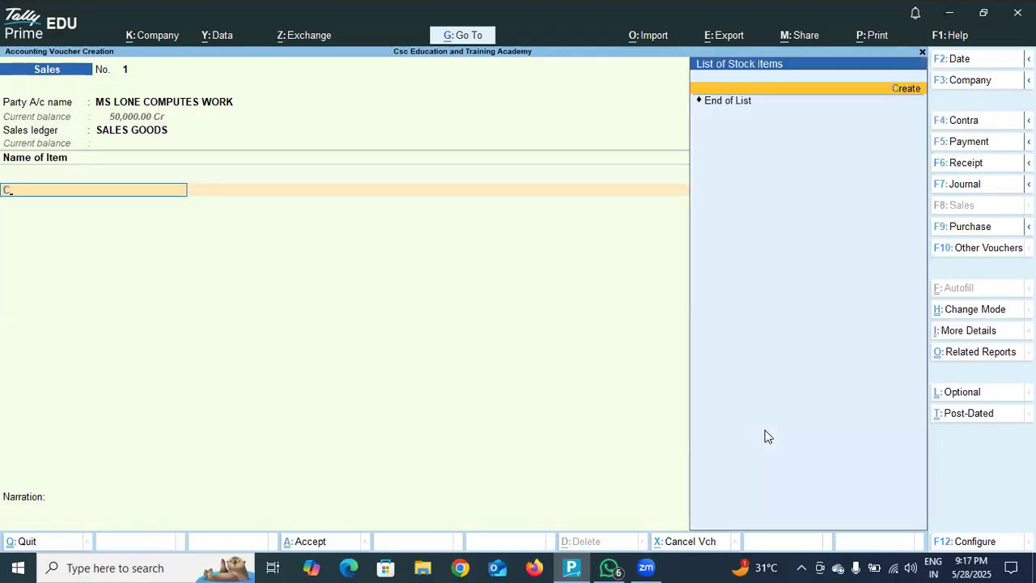
click(869, 90)
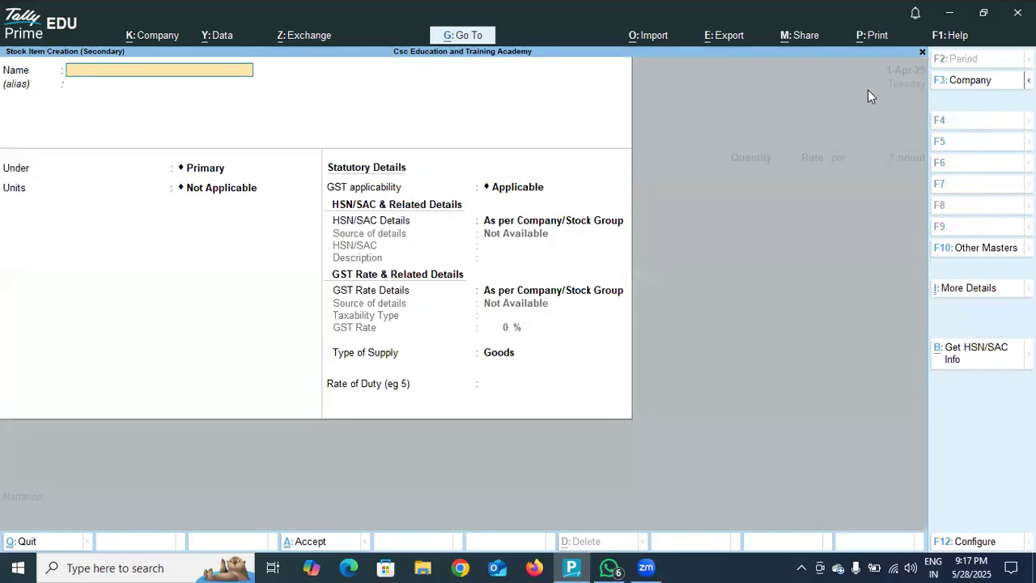
text(COMPUTERS)
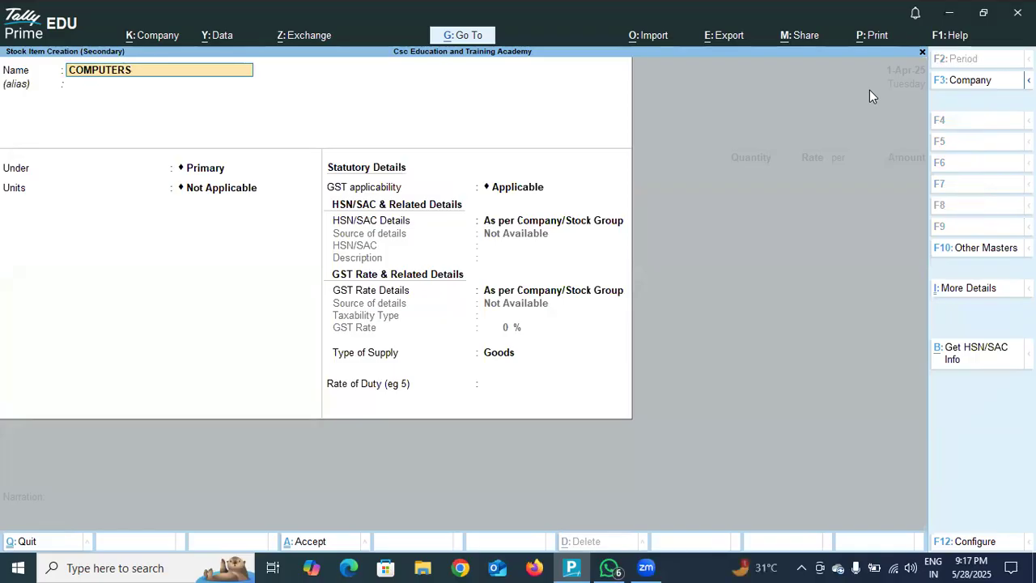
text( HP)
key(Return)
key(Return)
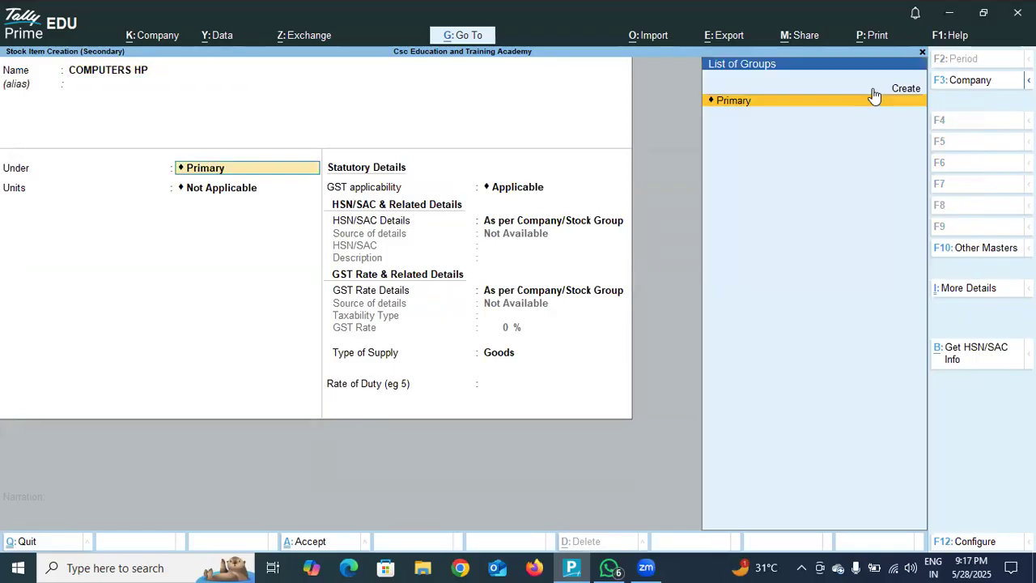
key(Return)
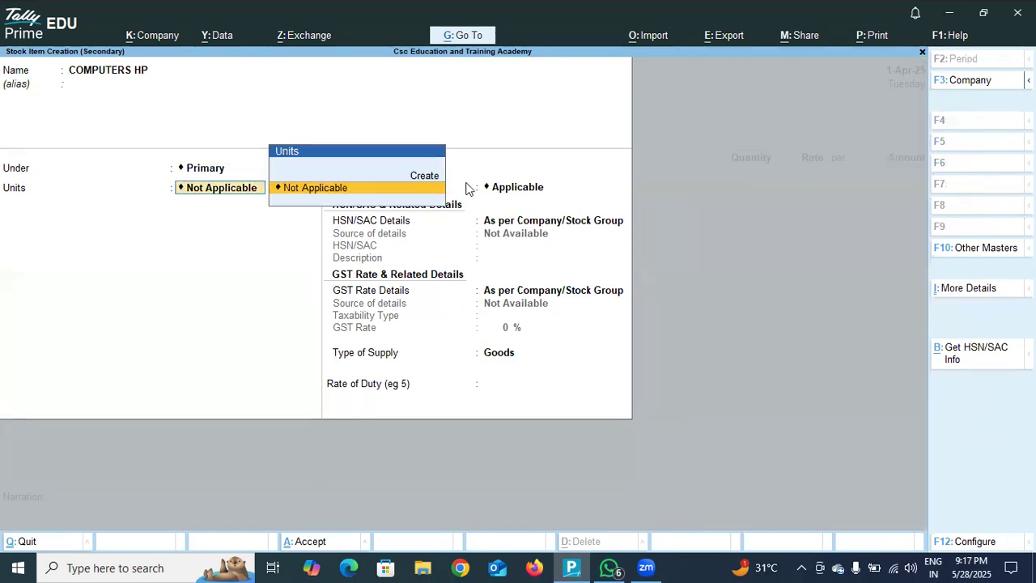
Step: Create a simple unit for the item with symbol PCS, formal name PIECES, UQC PCS-PIECES and 0 decimal places
click(422, 178)
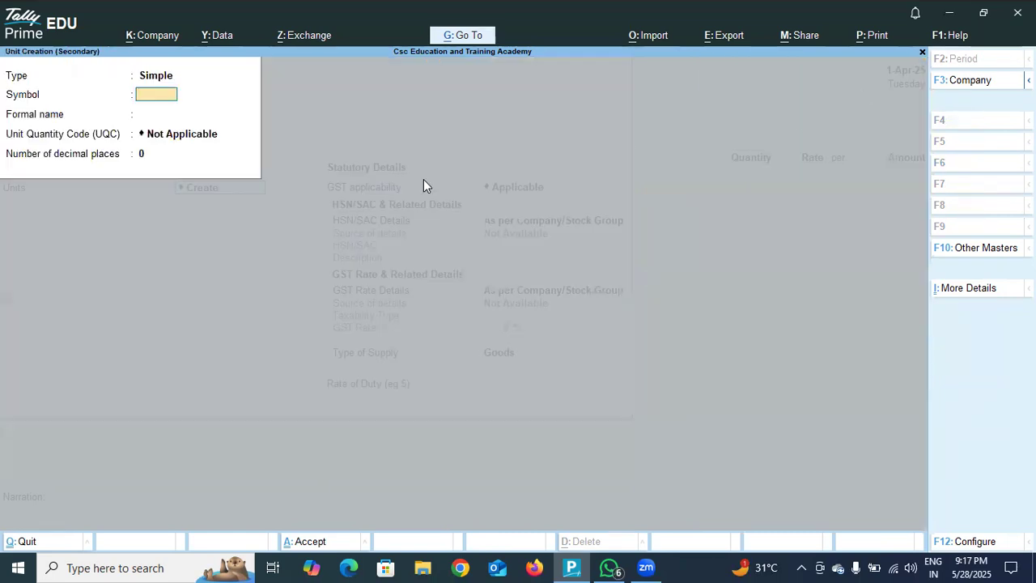
text(PCS)
key(Return)
text(PIECES)
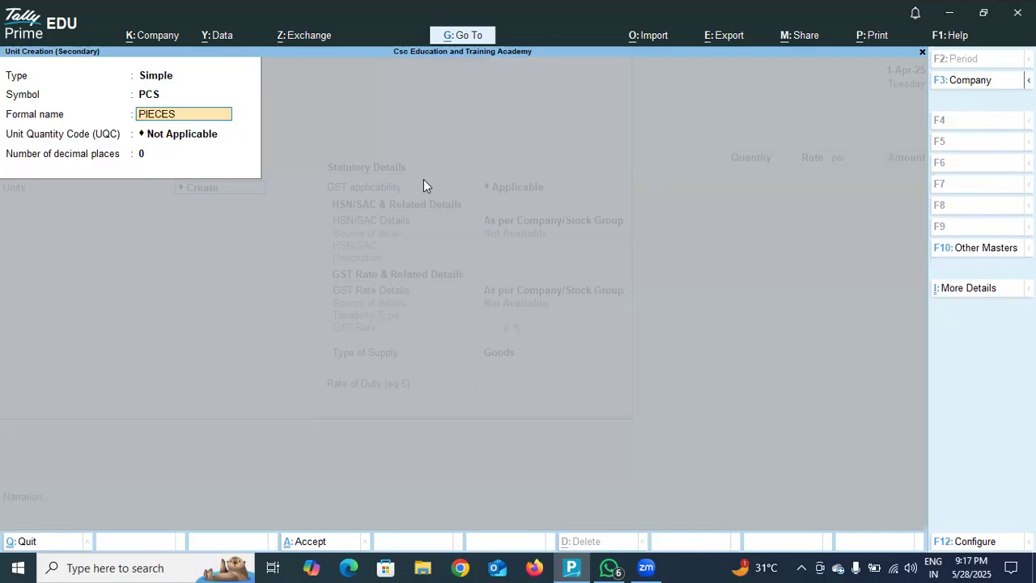
key(Return)
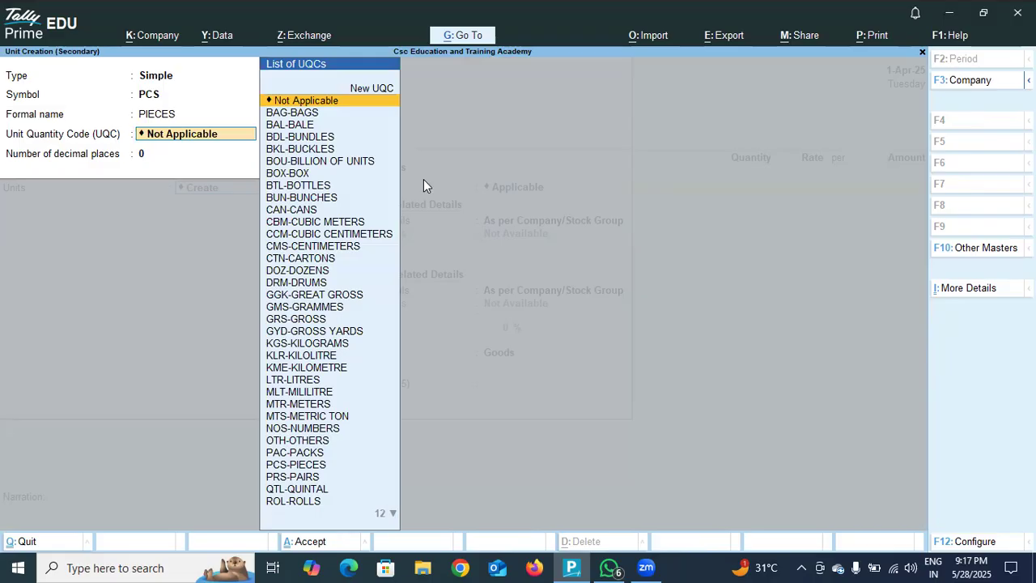
click(306, 468)
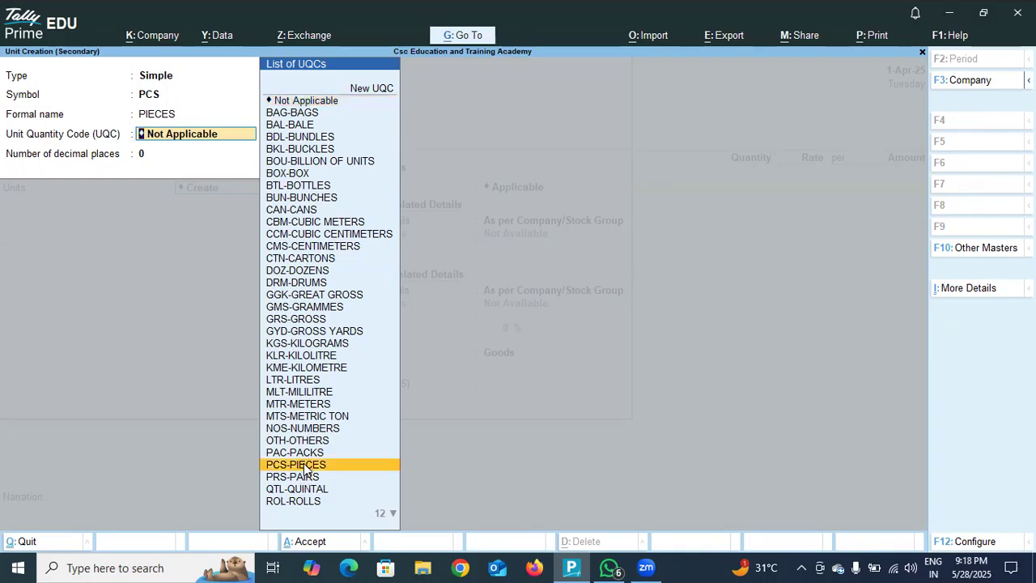
click(305, 468)
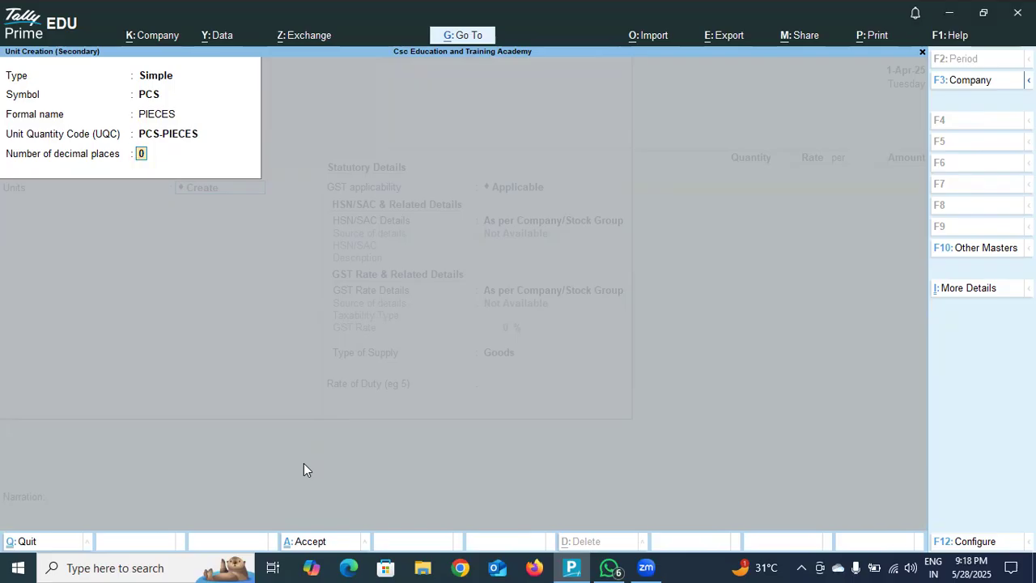
key(Return)
key(Return)
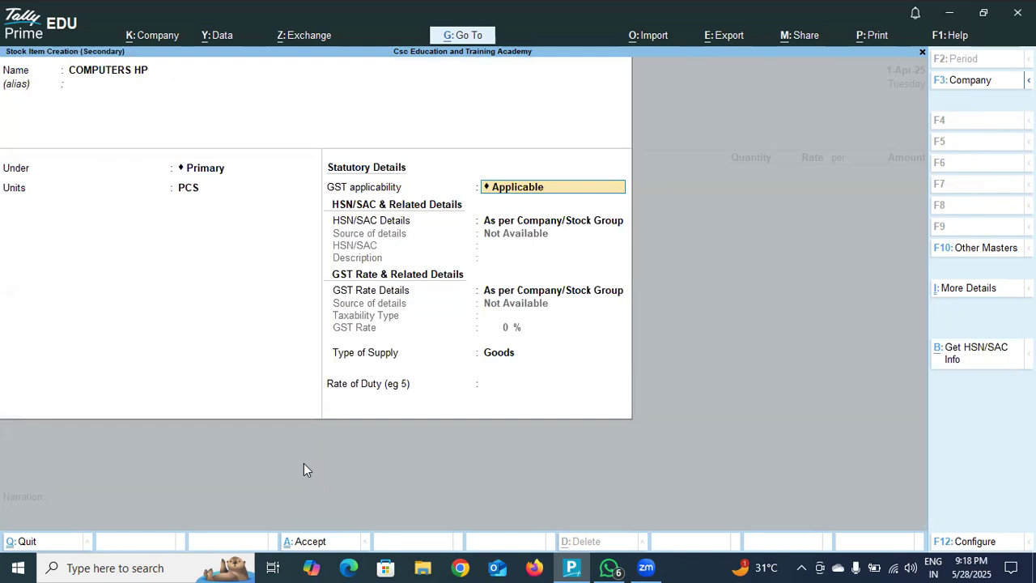
Step: Accept the default GST details with Goods as type of supply and save the COMPUTERS HP stock item
key(Return)
key(Return)
key(Return)
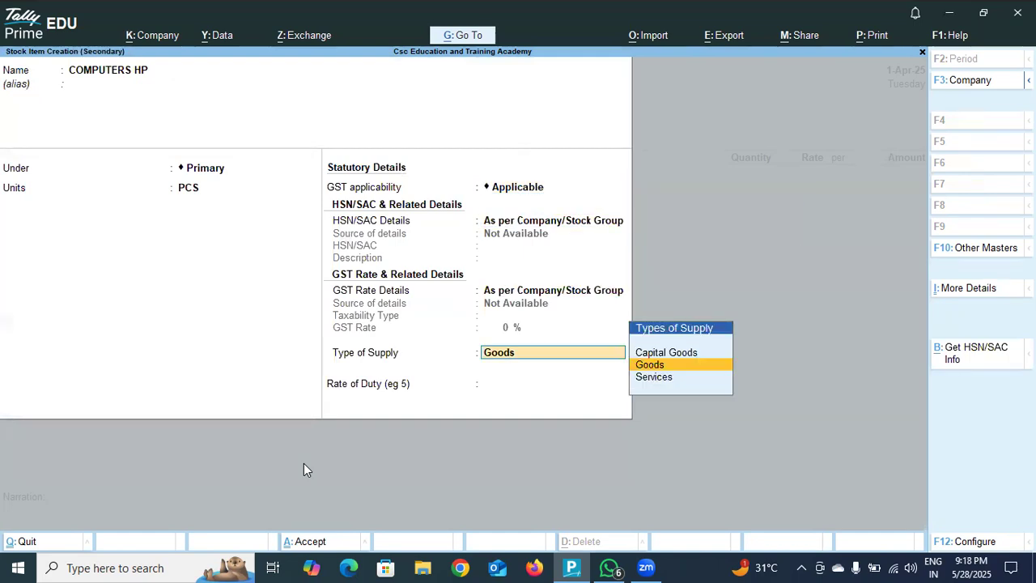
key(Return)
key(Return)
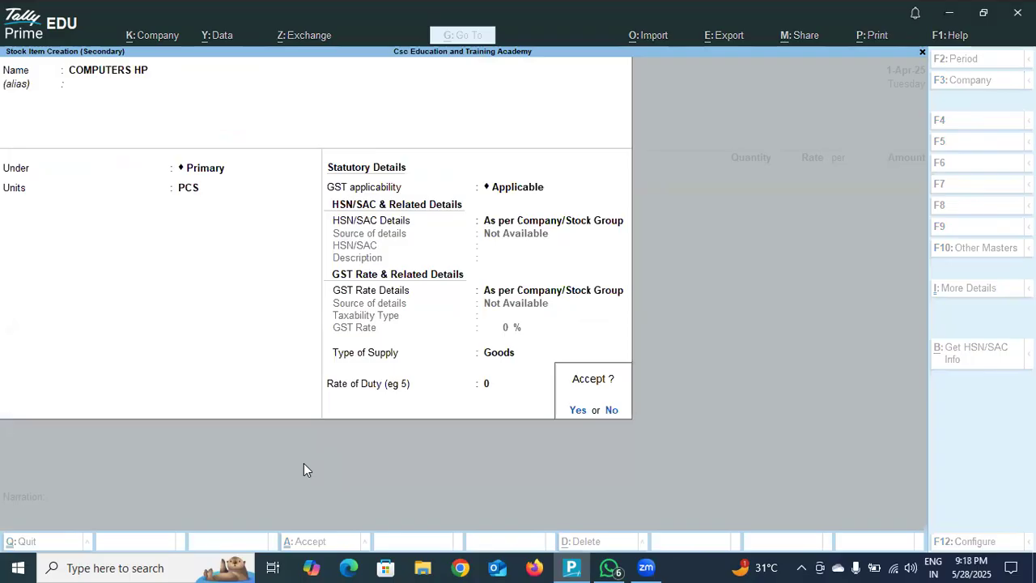
key(Return)
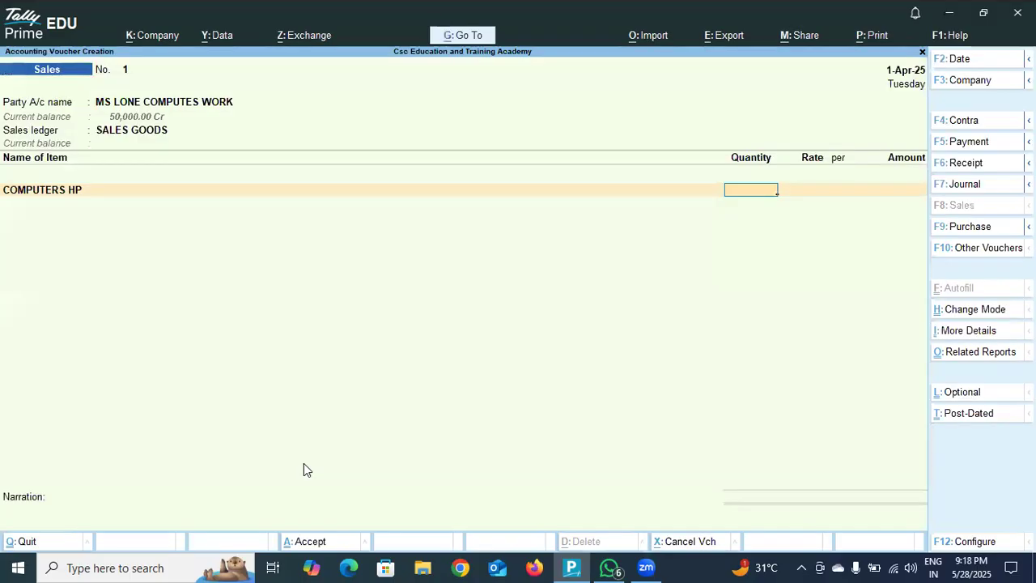
Step: Enter a quantity of 1 PCS at a rate of 40,000 for COMPUTERS HP in the sales voucher
text(1)
key(Return)
key(Return)
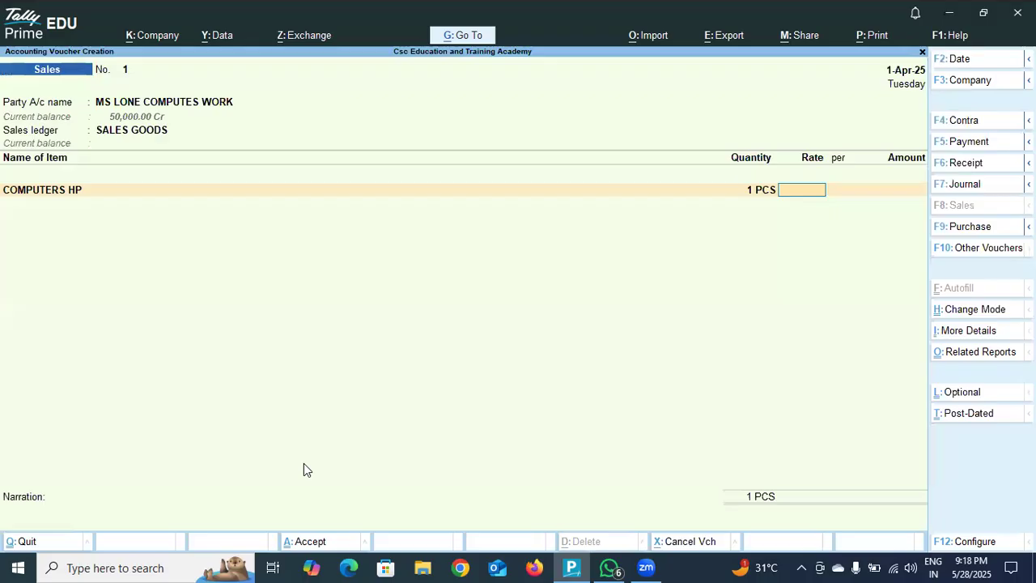
text(40000)
key(Return)
key(Return)
key(Return)
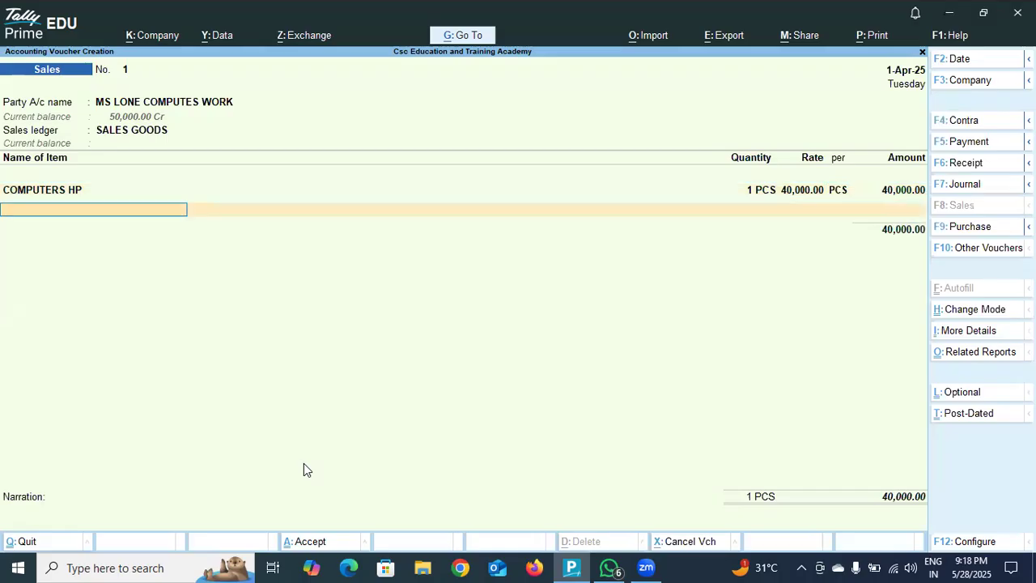
Step: End the voucher's item list and additional ledger list without adding further entries
key(Return)
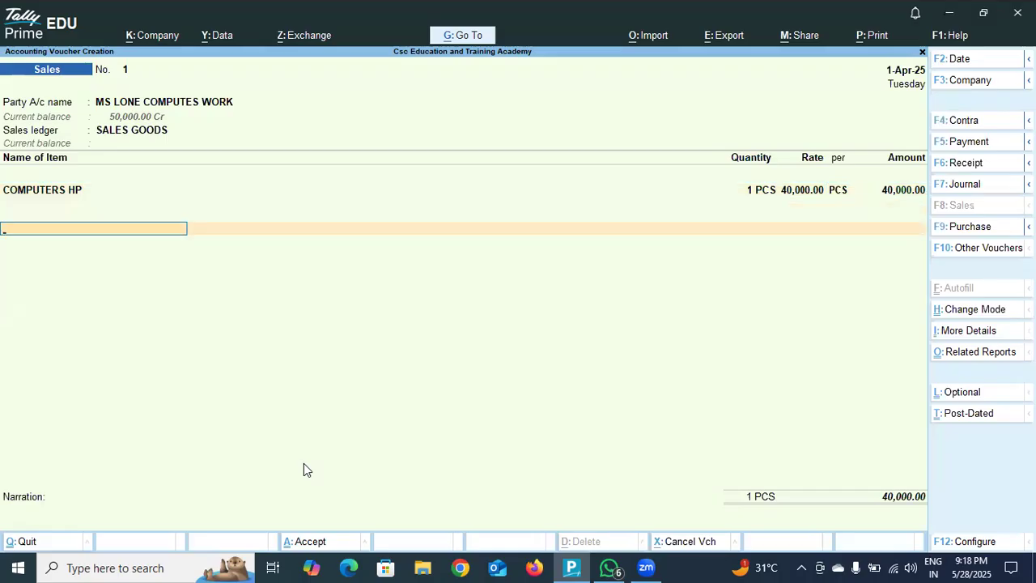
key(space)
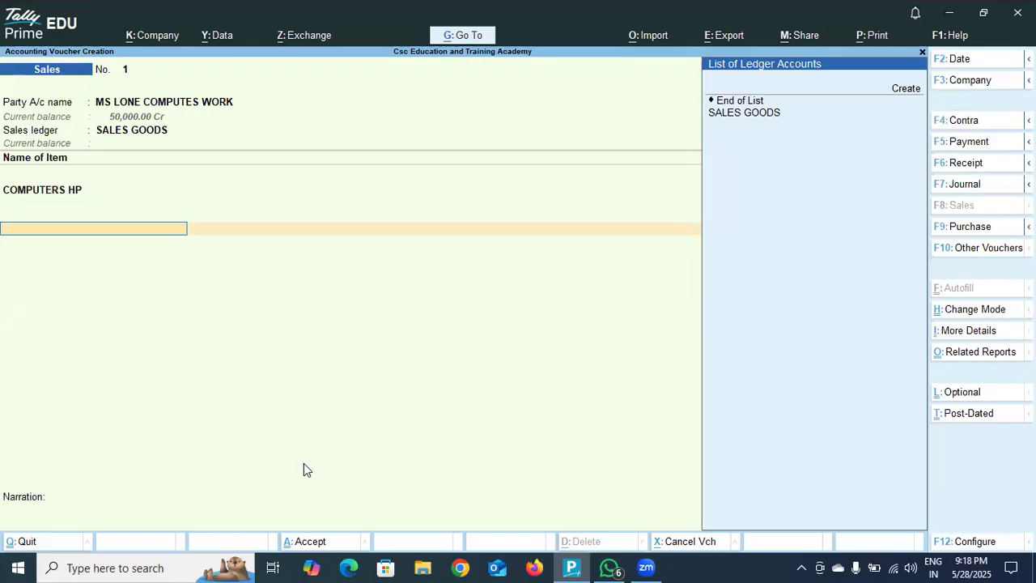
key(Return)
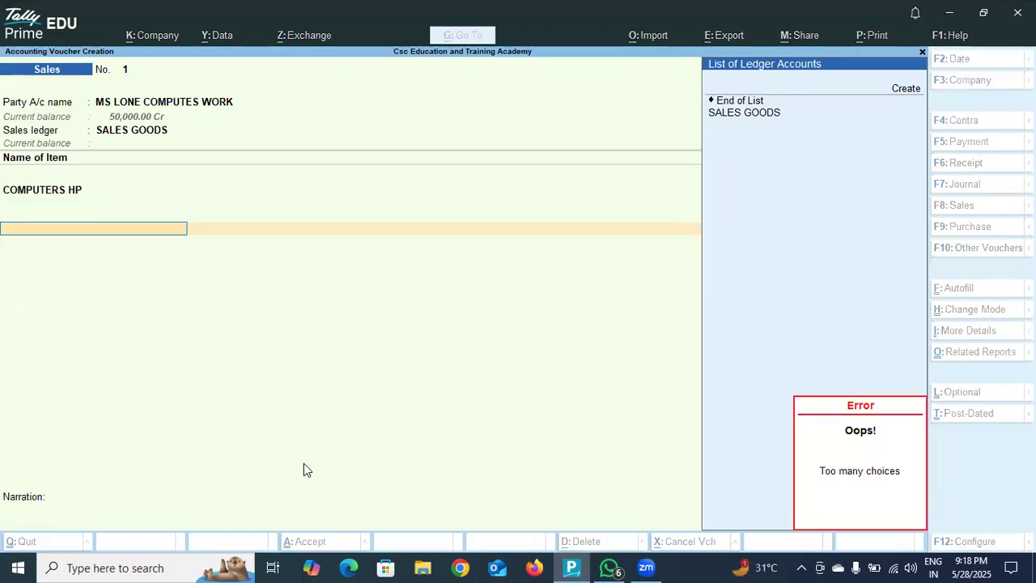
key(Return)
key(Return)
key(Return)
key(Return)
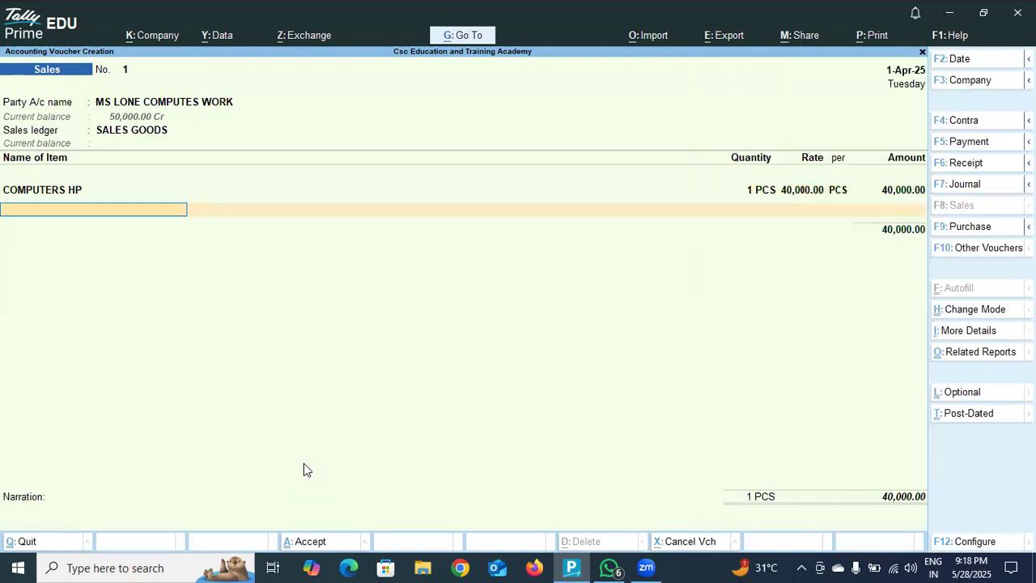
key(Return)
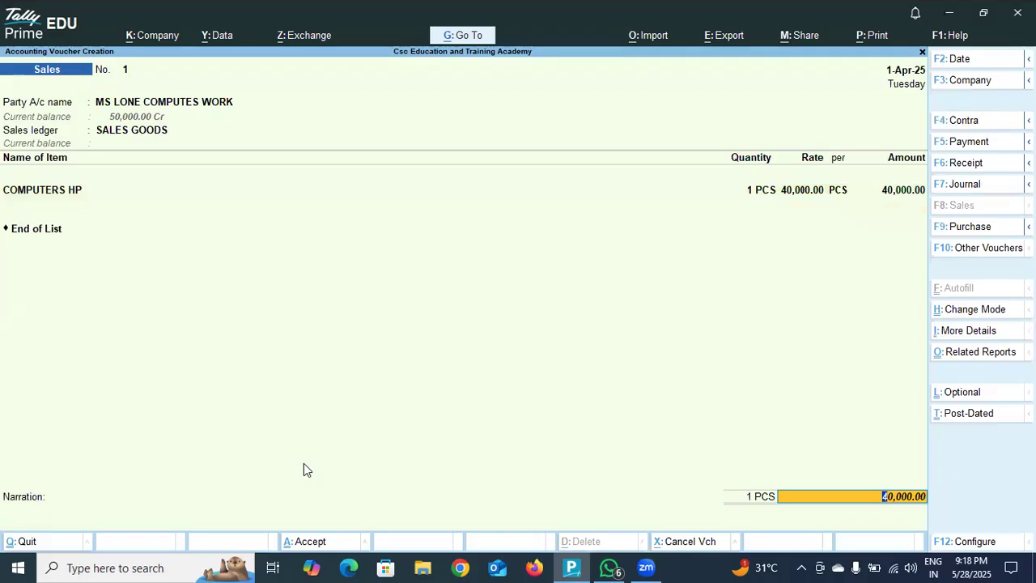
Step: Allocate the 40,000 Dr in the bill-wise details as Agst Ref to the party's pending bill 1
key(Return)
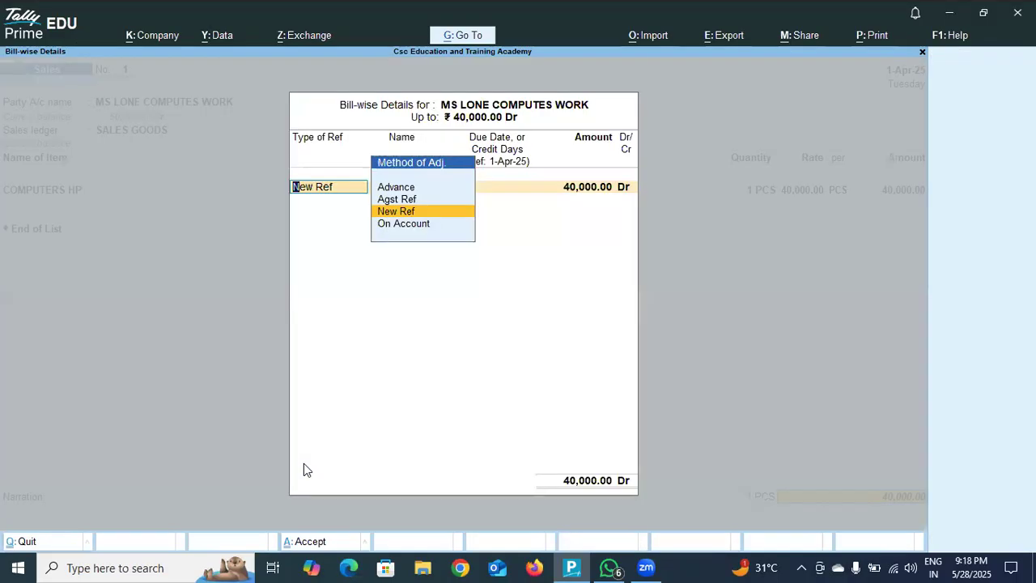
key(Up)
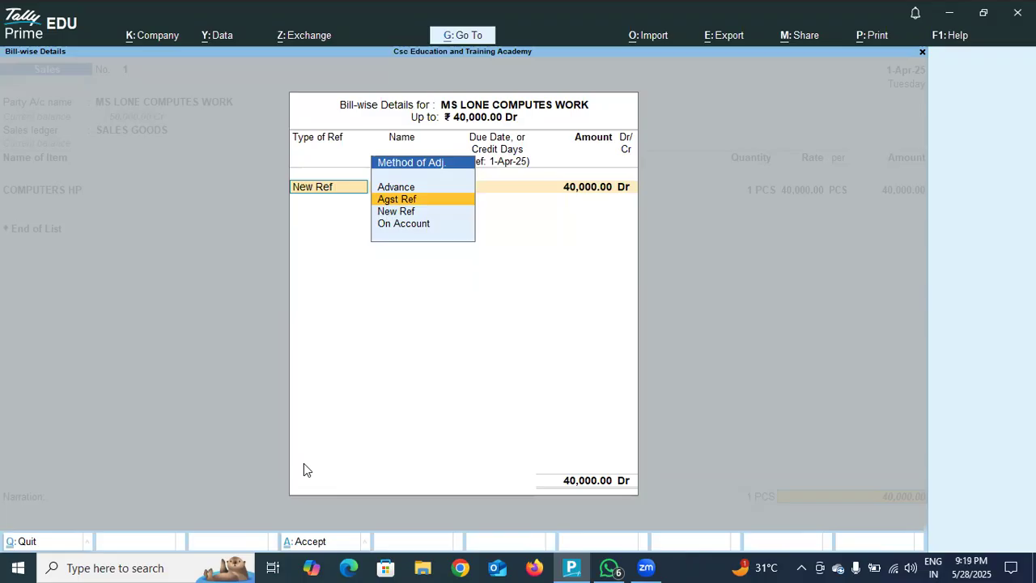
key(Return)
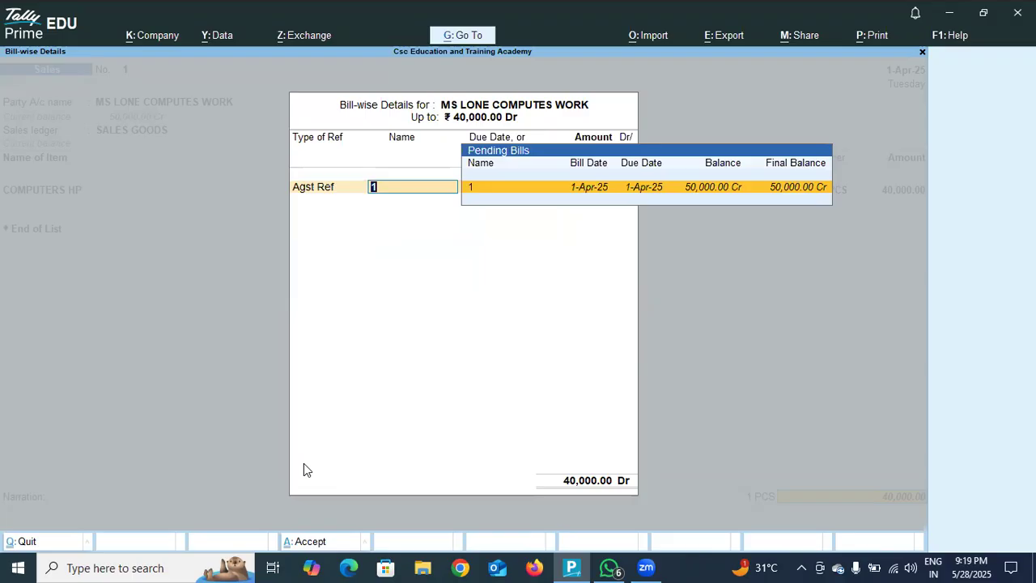
key(Return)
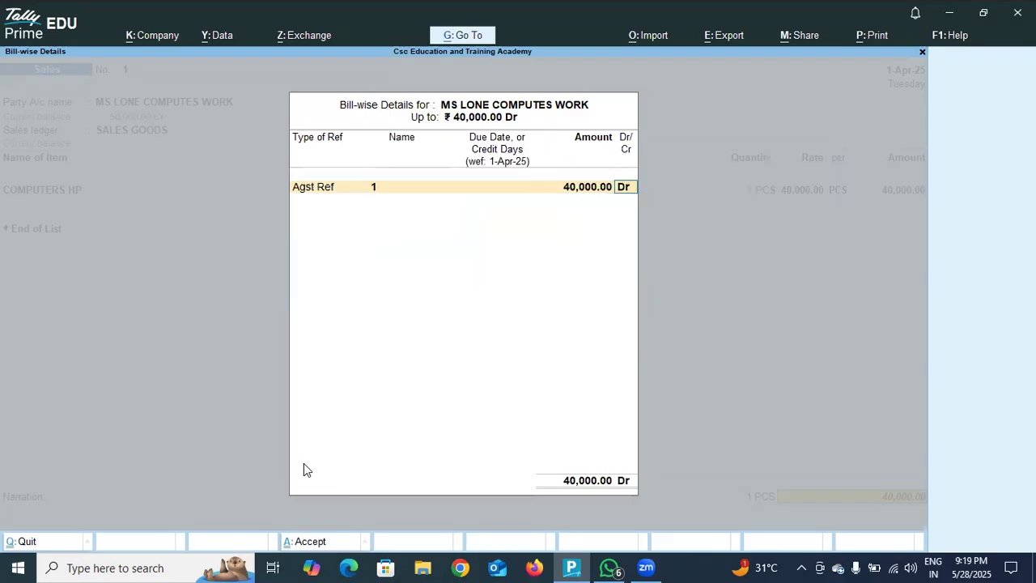
key(Return)
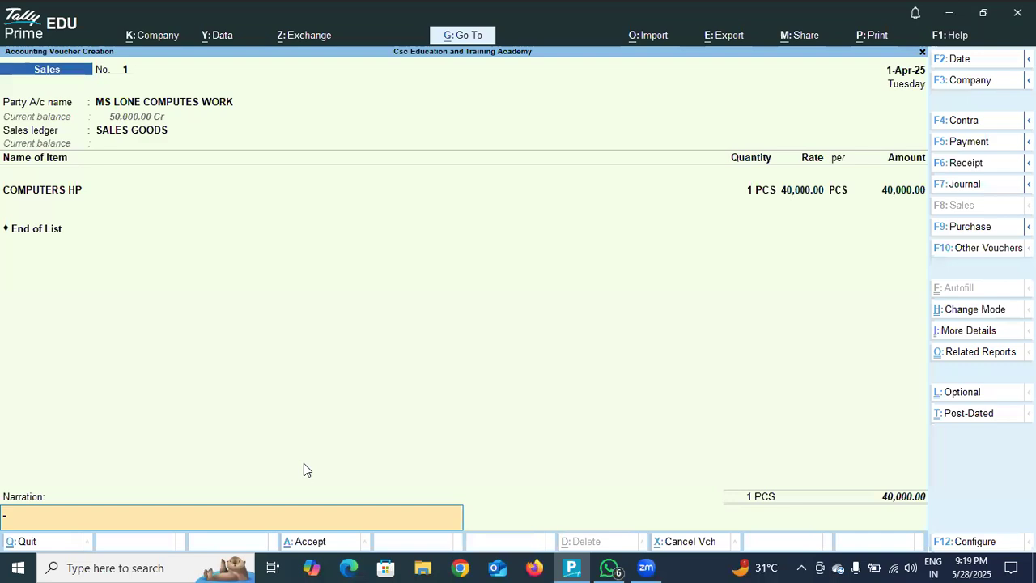
Step: Enter the voucher narration SALES GOOD TO LONE COMPUTER WORKS RS 40000 AGAINST ADVANCE PAYMENT
text(SALES GOOD TO)
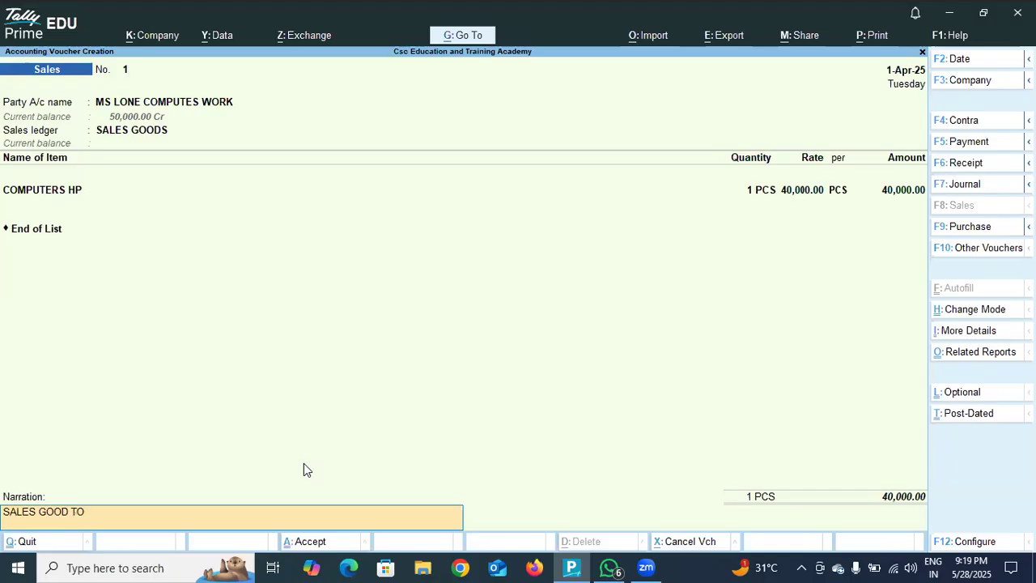
text( LONE COMPUTER WORKS RS 40000 AGA)
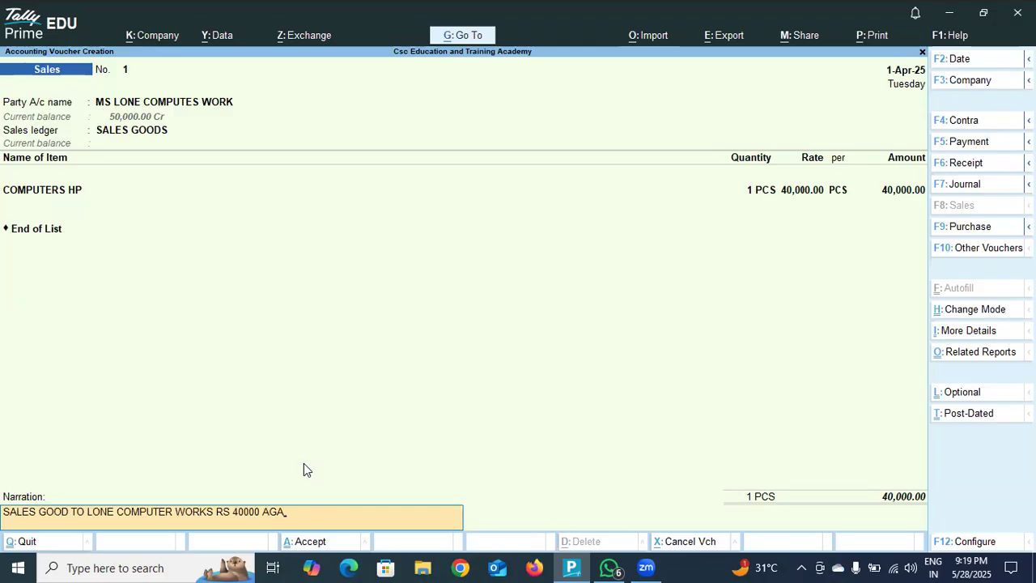
text(INST ADVANCE PA)
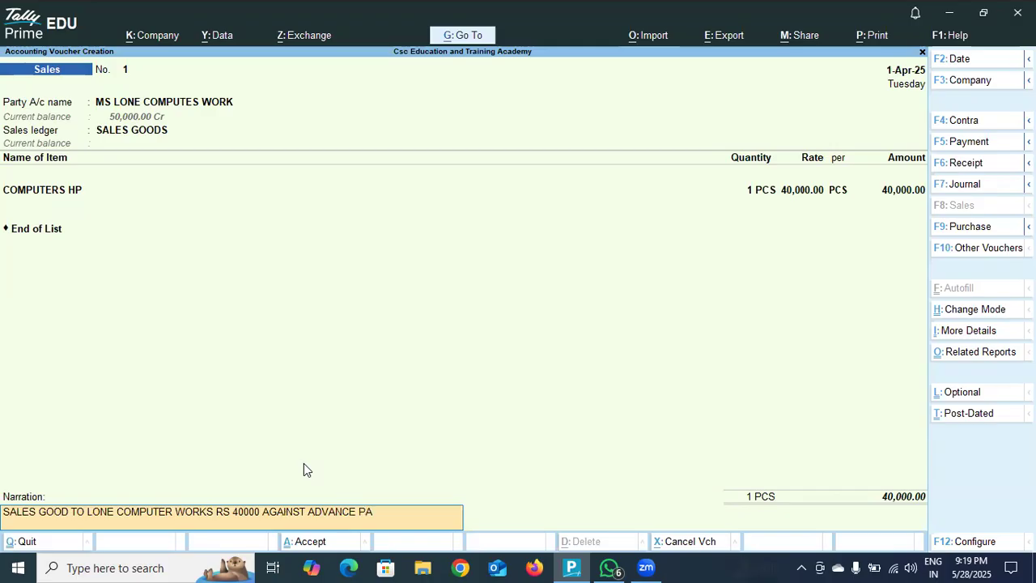
text(YMENT)
key(Return)
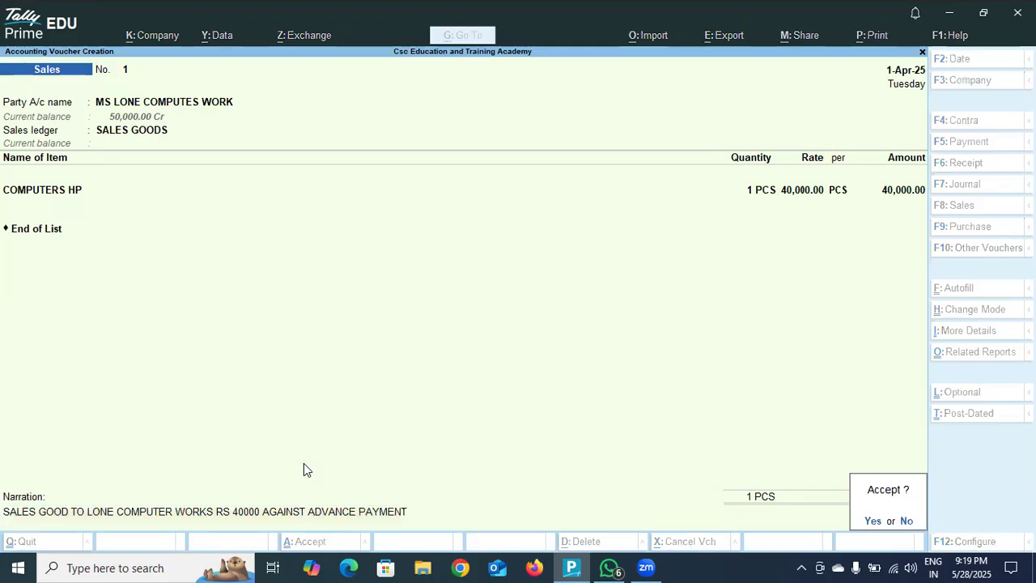
Step: Save the sales voucher and start a payment voucher with Cash as the account
key(Return)
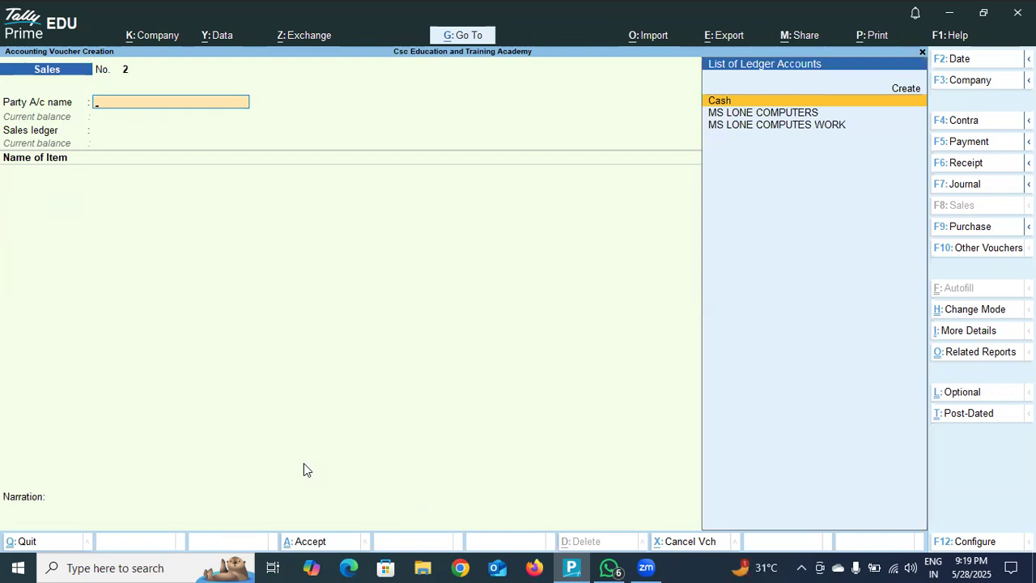
click(984, 151)
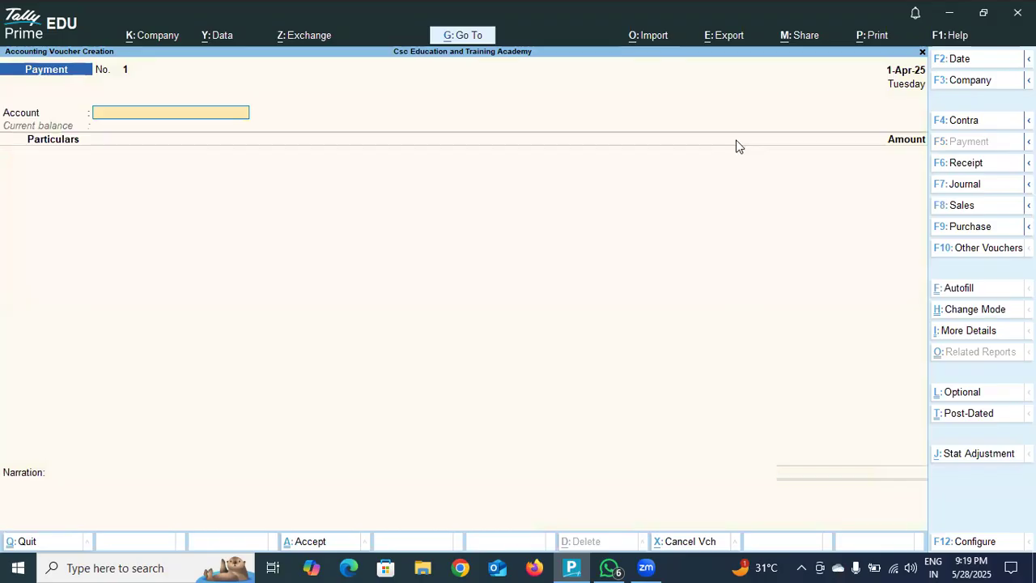
text(CAS)
key(Return)
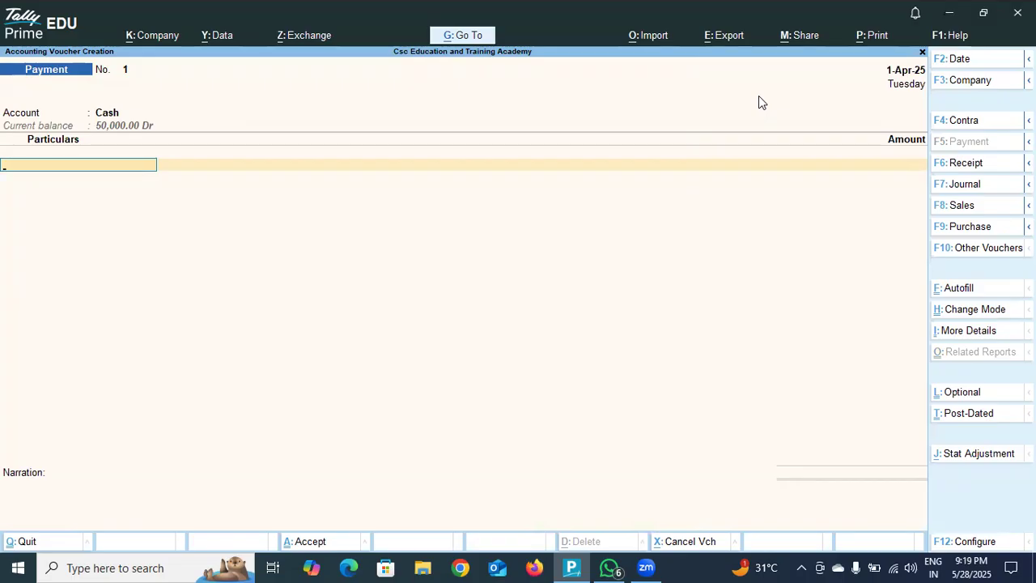
Step: Enter a 10,000 payment to MS LONE COMPUTES WORK in the payment voucher
text(L)
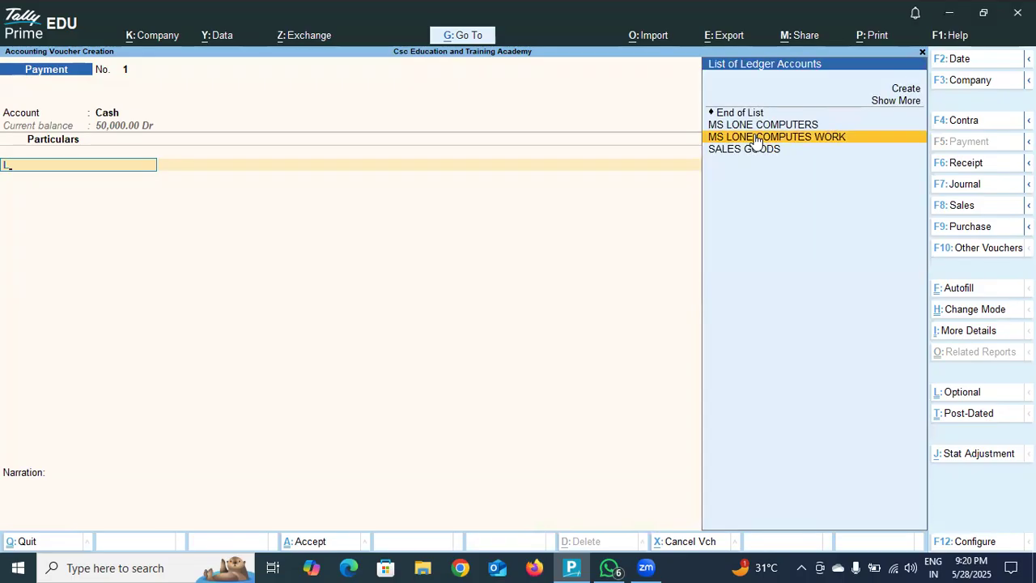
click(754, 136)
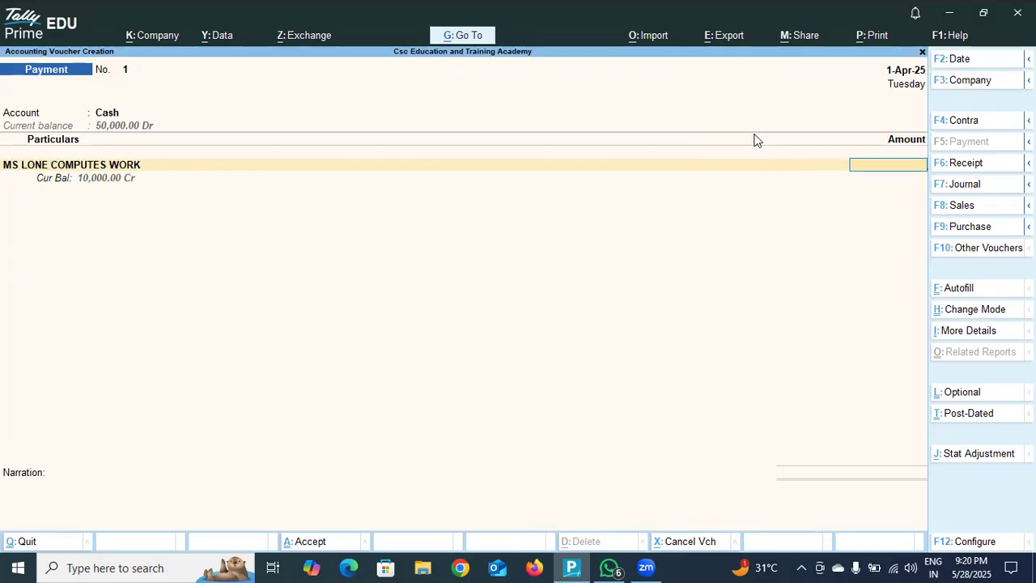
text(10,000)
key(Return)
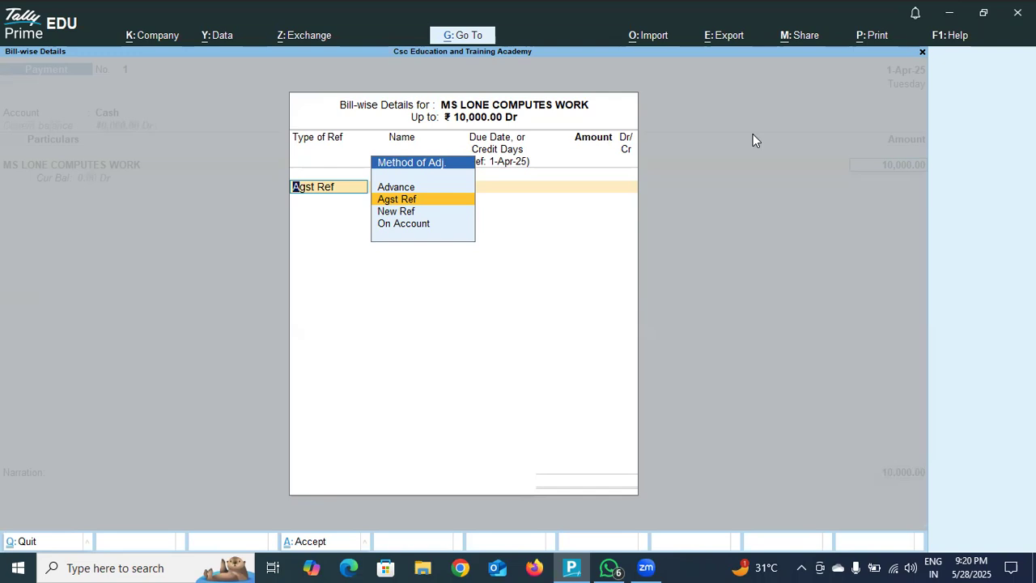
Step: Allocate the 10,000 Dr as Agst Ref to the party's pending bill 1 and end the particulars list
key(Return)
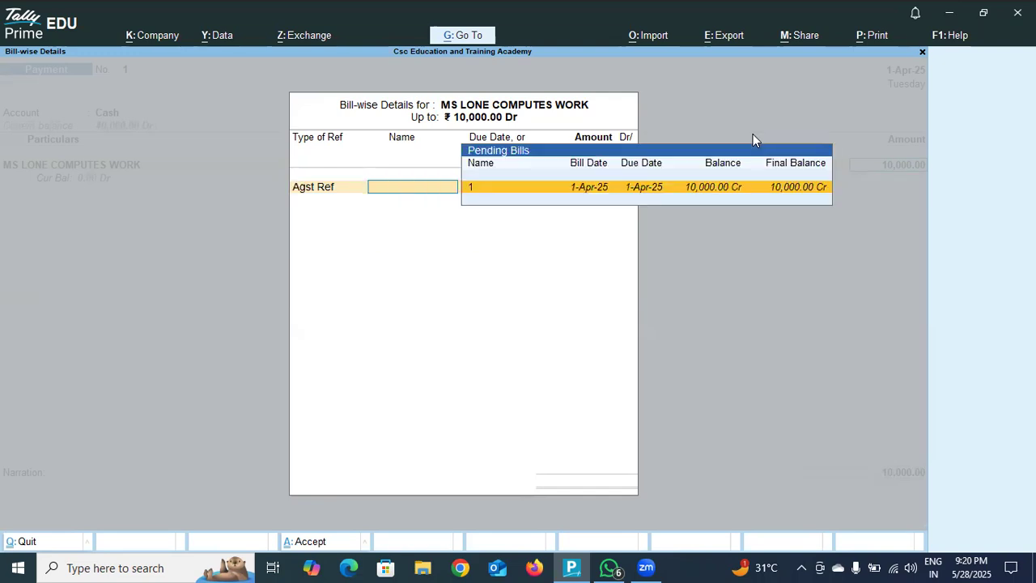
click(729, 185)
key(Return)
key(Return)
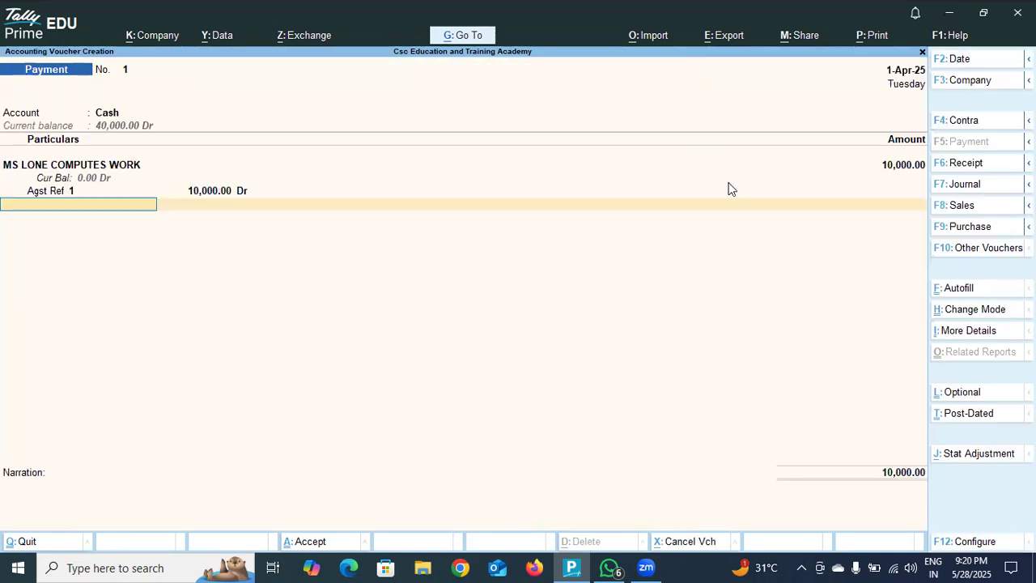
key(Return)
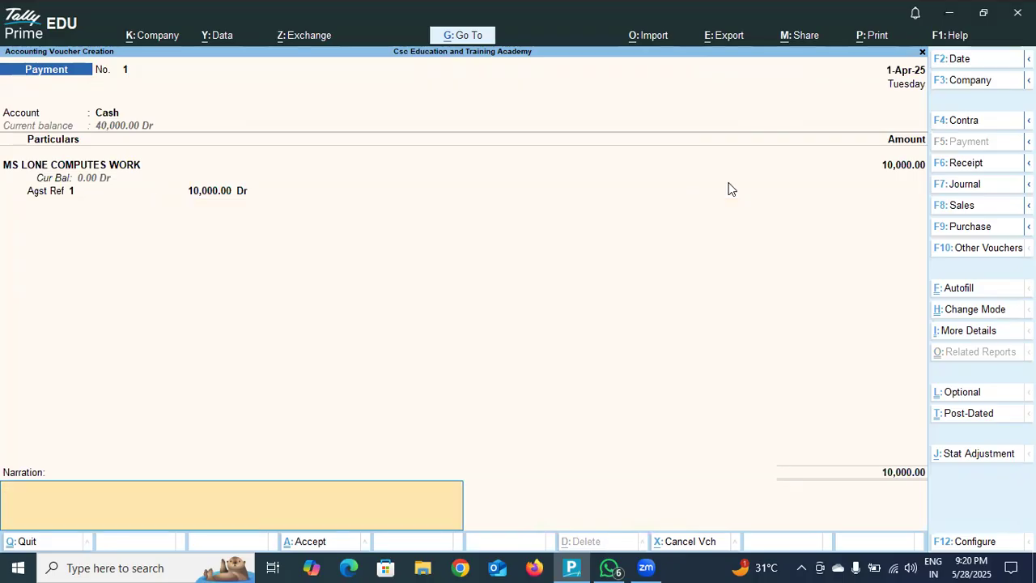
Step: Enter the narration PAYMENT PAID RS 10000 AGAINST ADVANCE FROM MS LONE COMPUTER WORKS and save the payment voucher
text(PAYMENT)
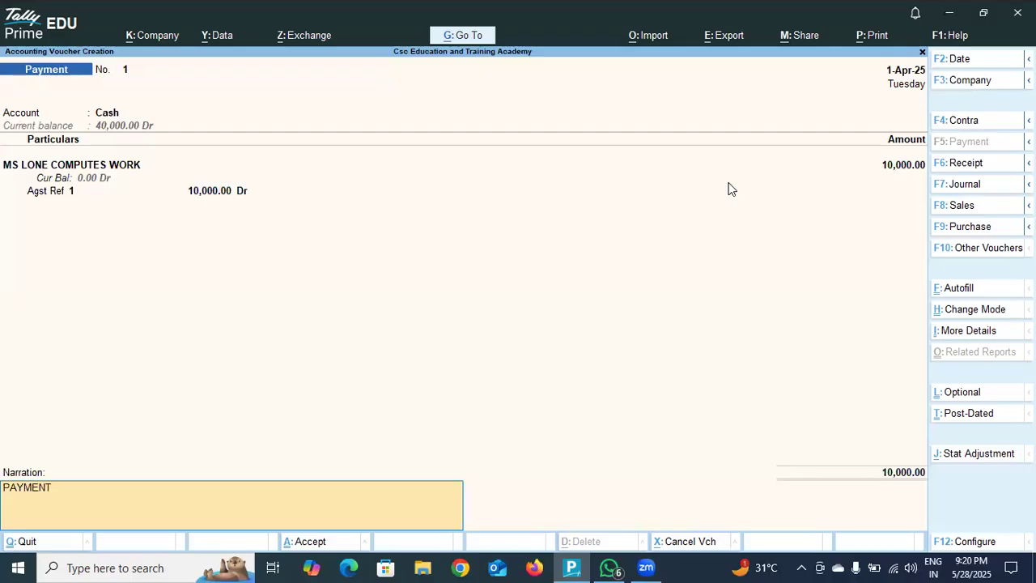
text( PAID RS 10000 AG)
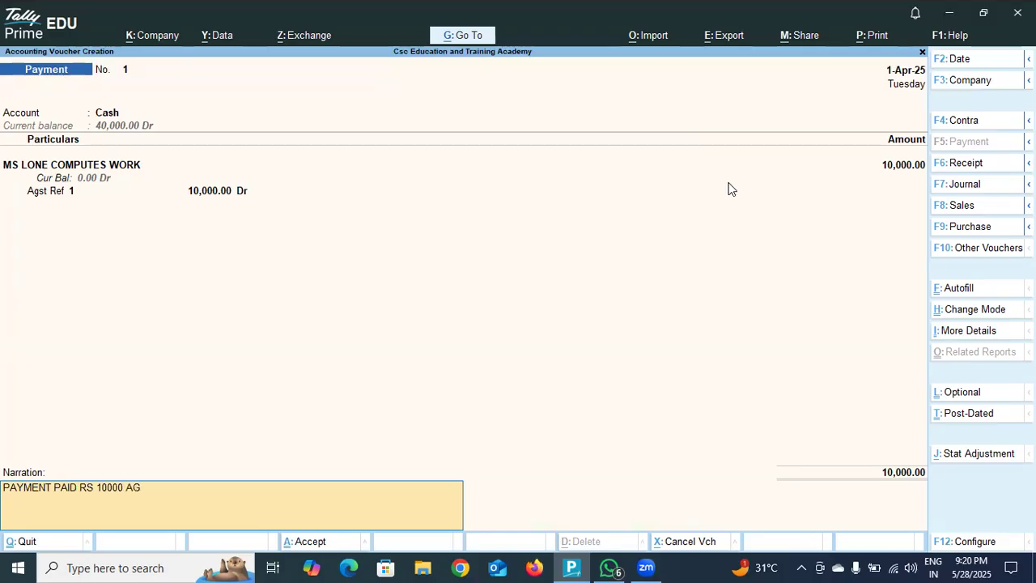
text(AINST ADVANCE FR)
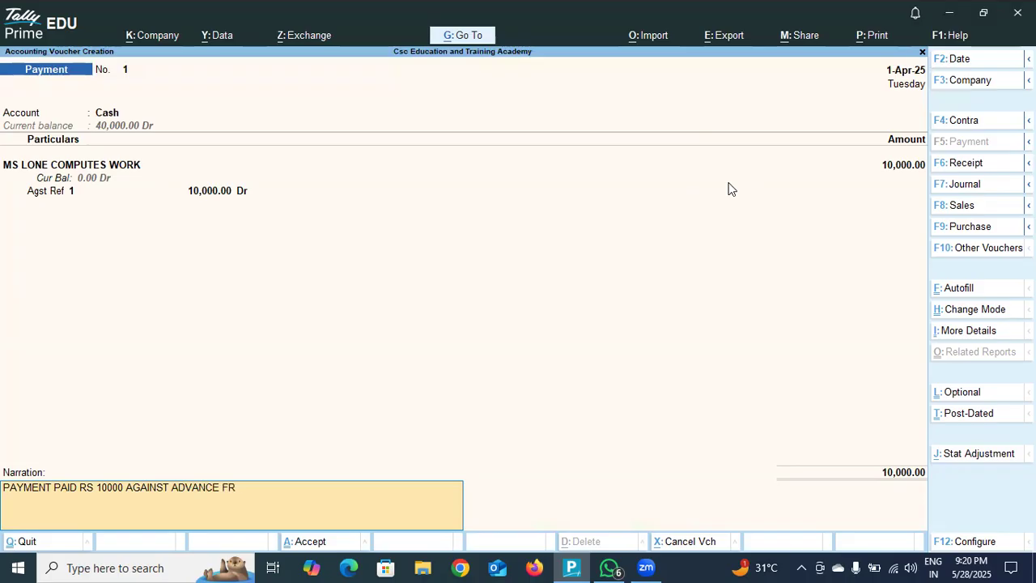
text(OM MS LON)
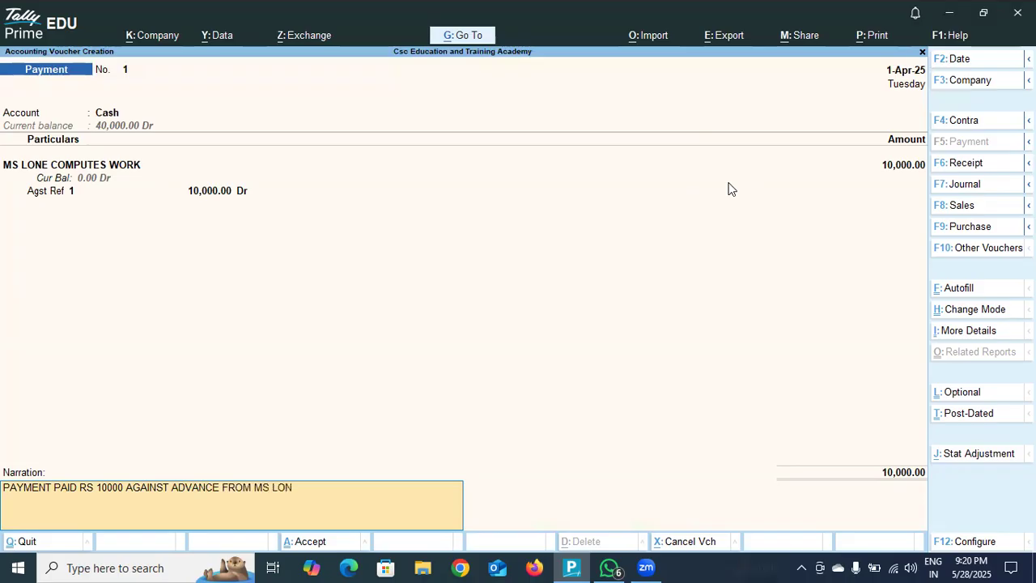
text(E COMPUTER WO)
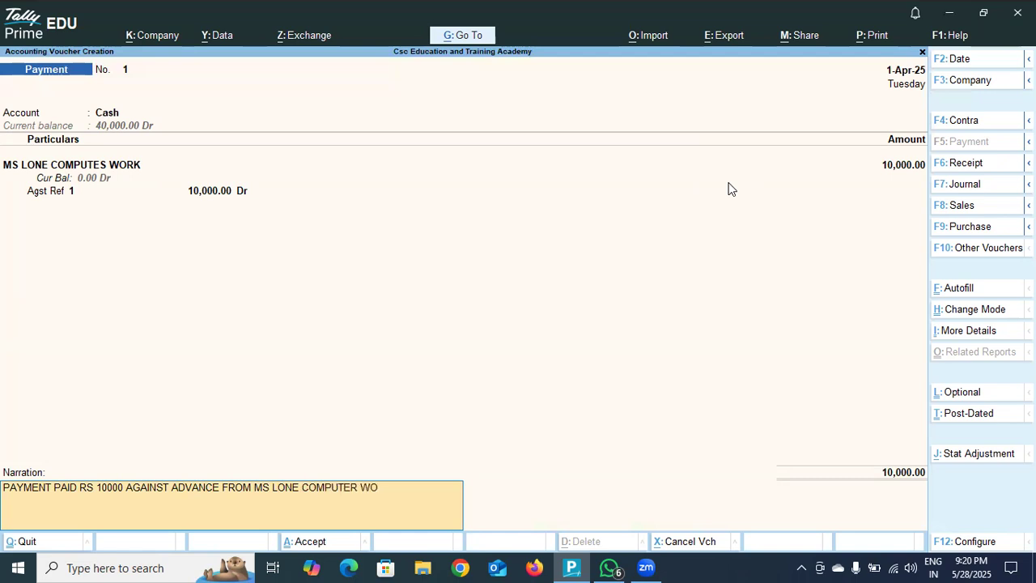
text(RKS)
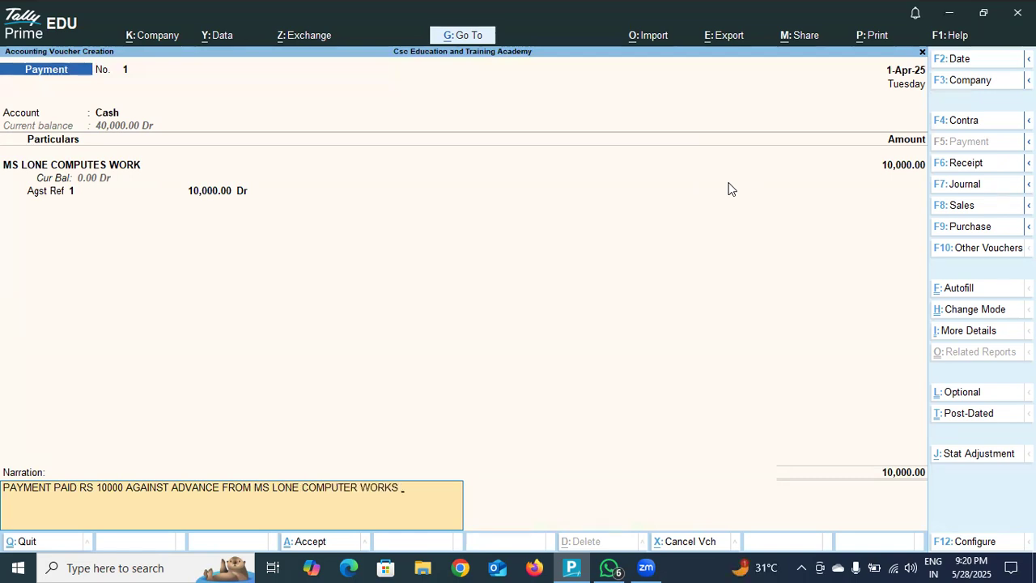
key(Return)
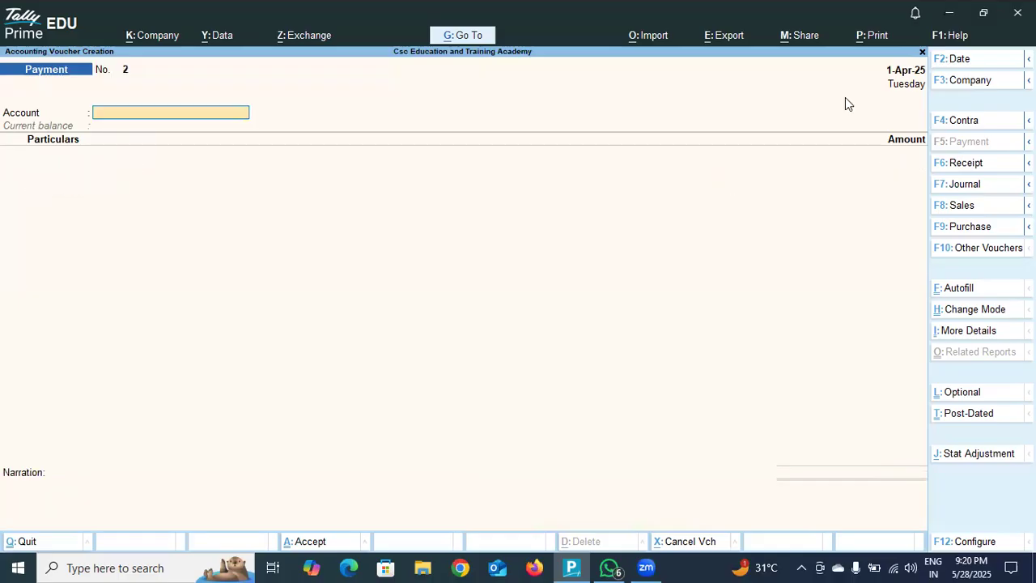
Step: Quit voucher creation and review the receipt, sales and payment entries in the Day Book
key(Escape)
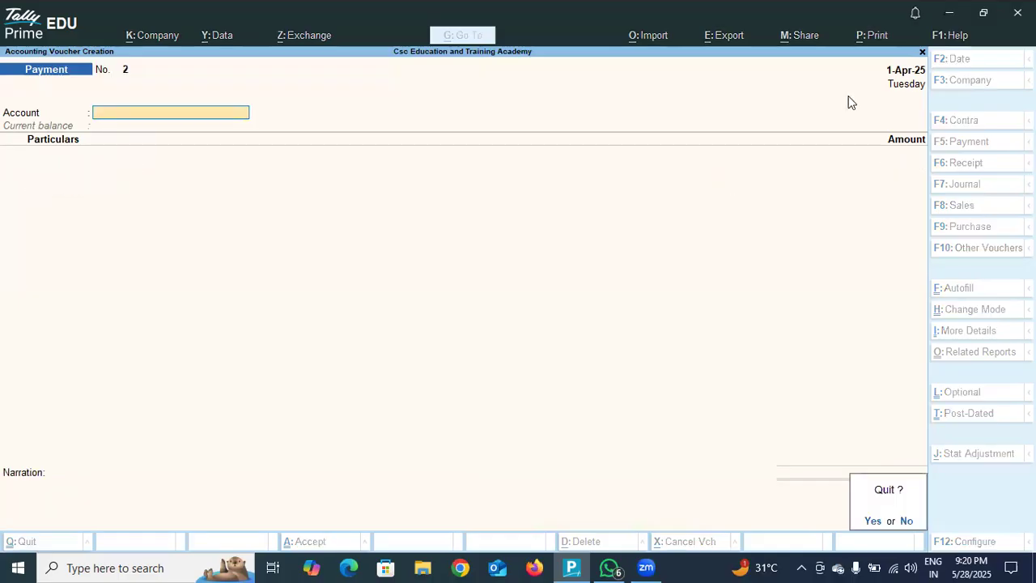
key(y)
click(671, 268)
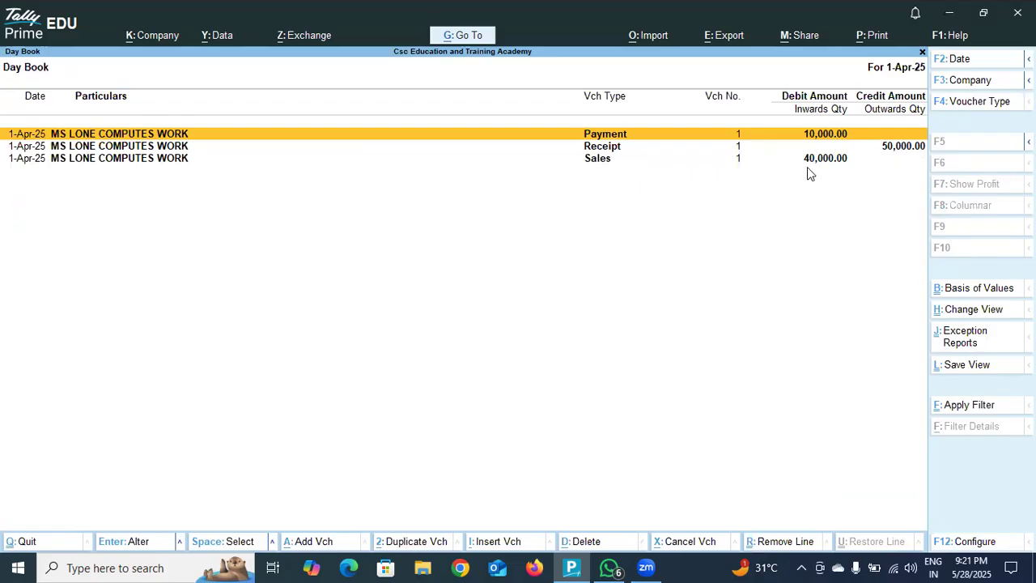
key(Escape)
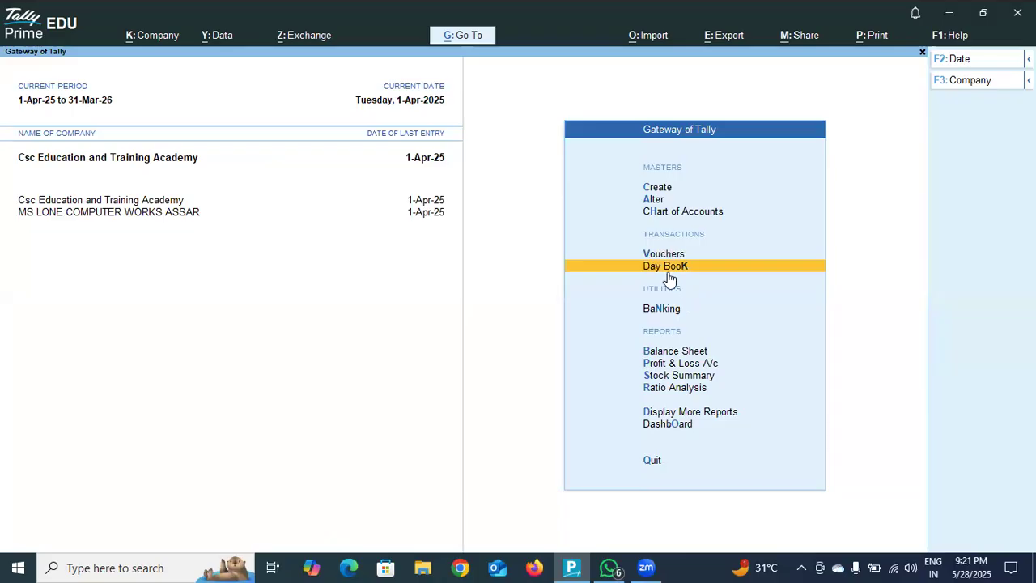
Step: Review the Balance Sheet and the Profit & Loss A/c for the effect of the vouchers
click(684, 352)
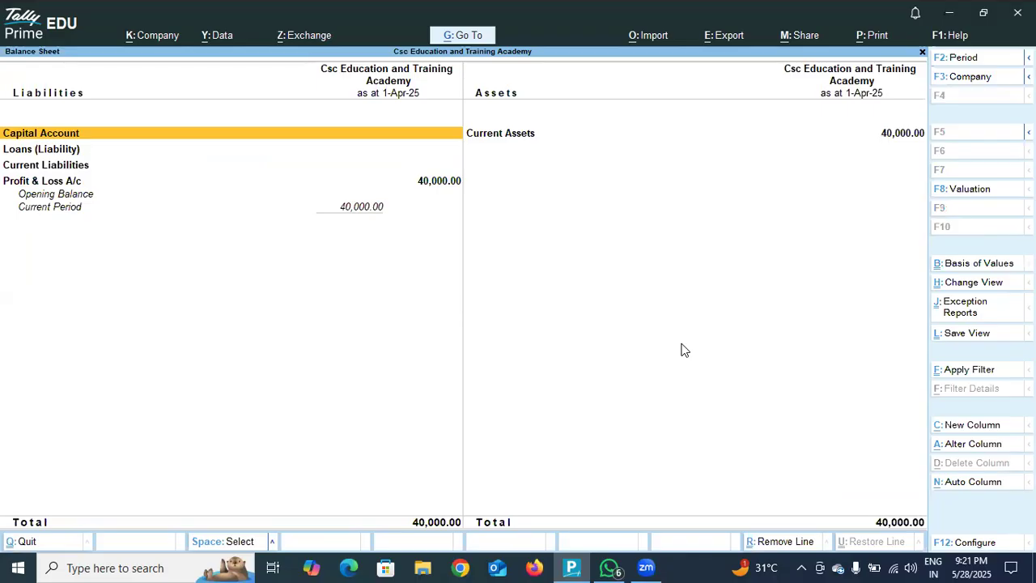
key(Escape)
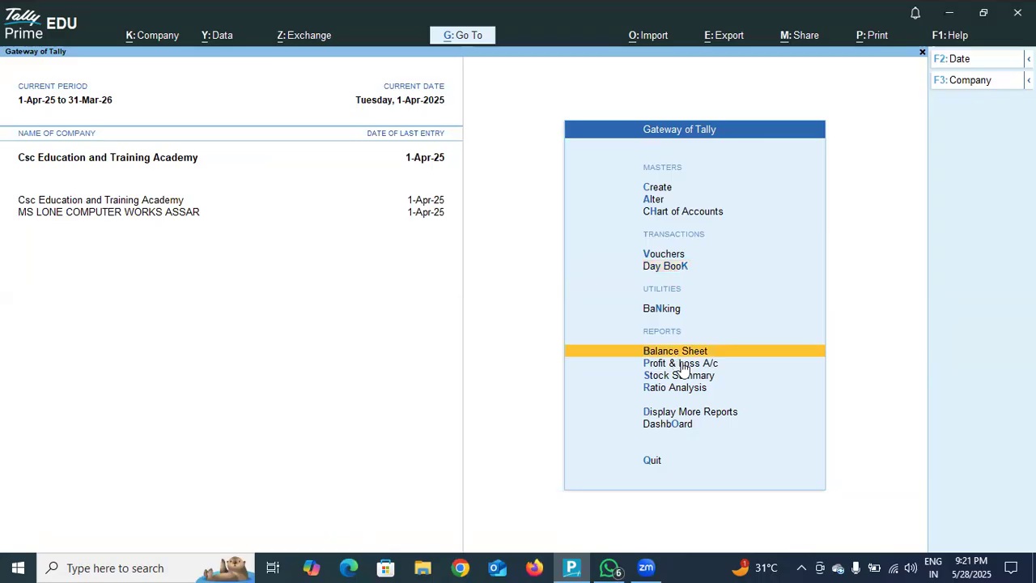
click(684, 364)
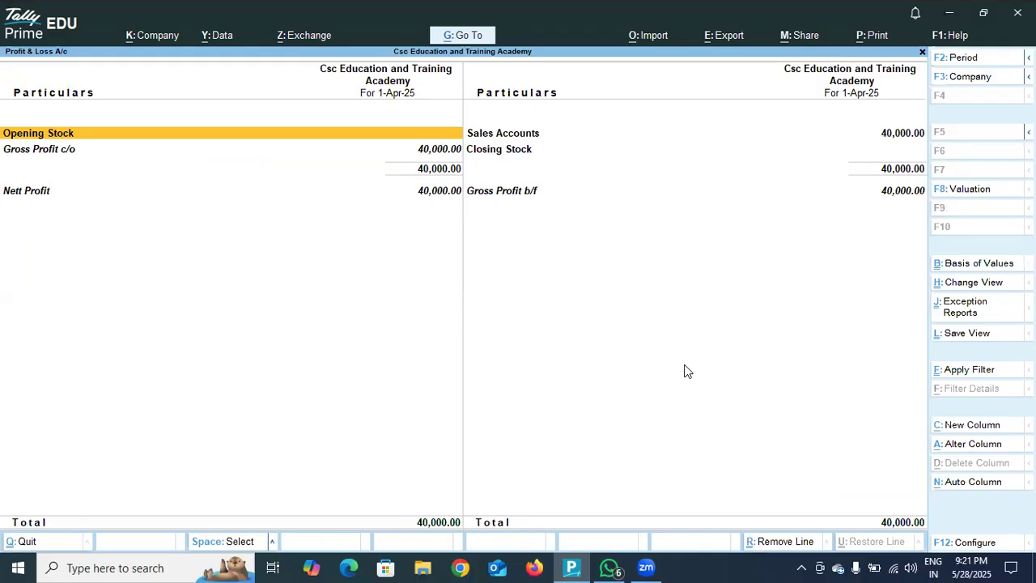
key(Escape)
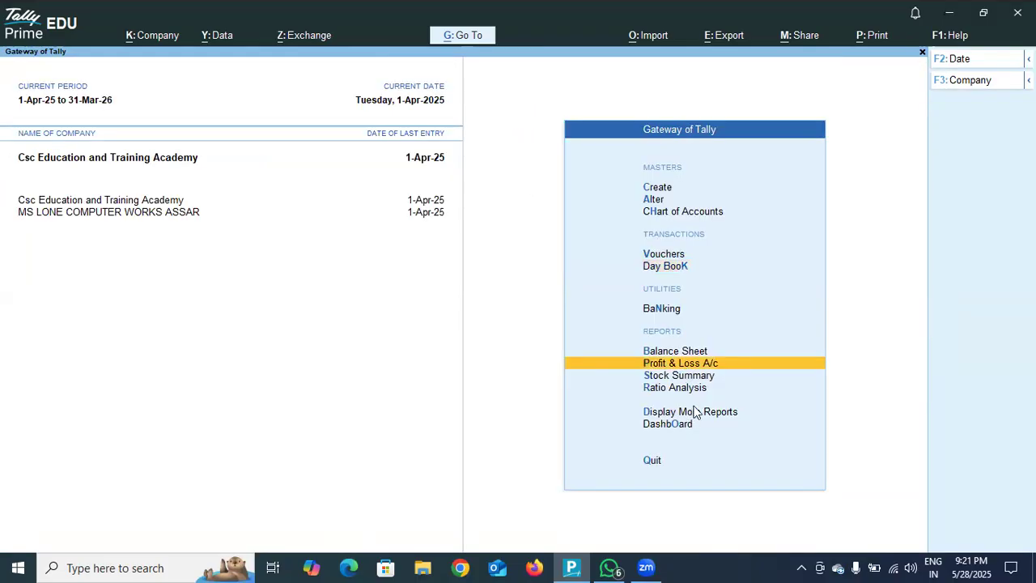
Step: Check the Overdue Receivables and Overdue Payables exception reports, then return to the Gateway of Tally
click(693, 412)
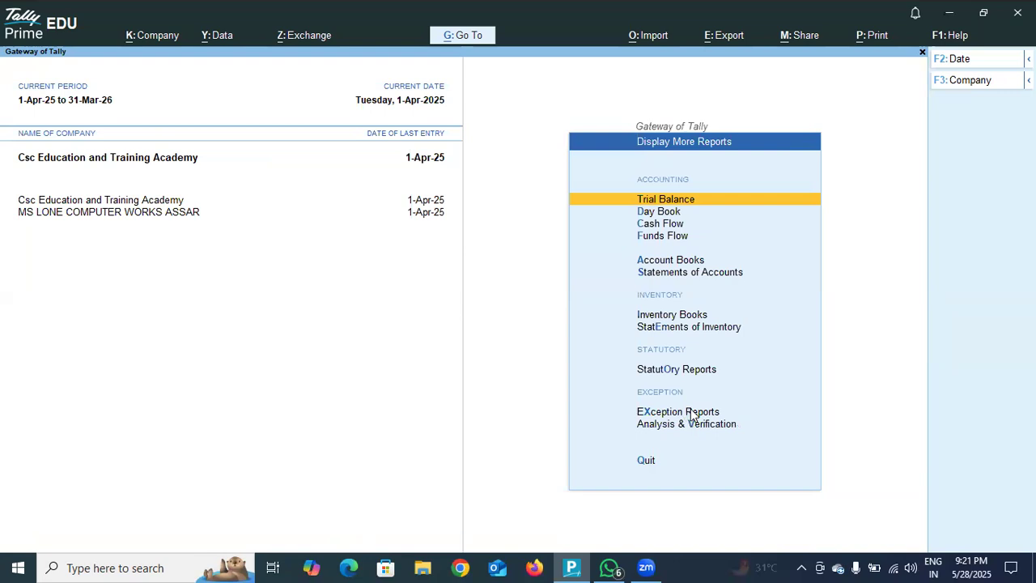
key(x)
click(688, 372)
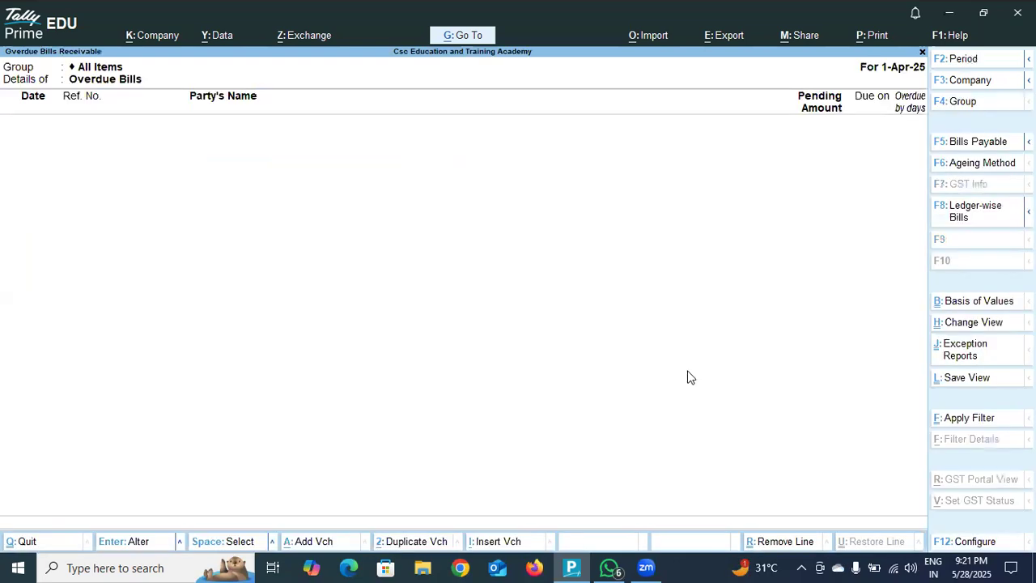
key(Escape)
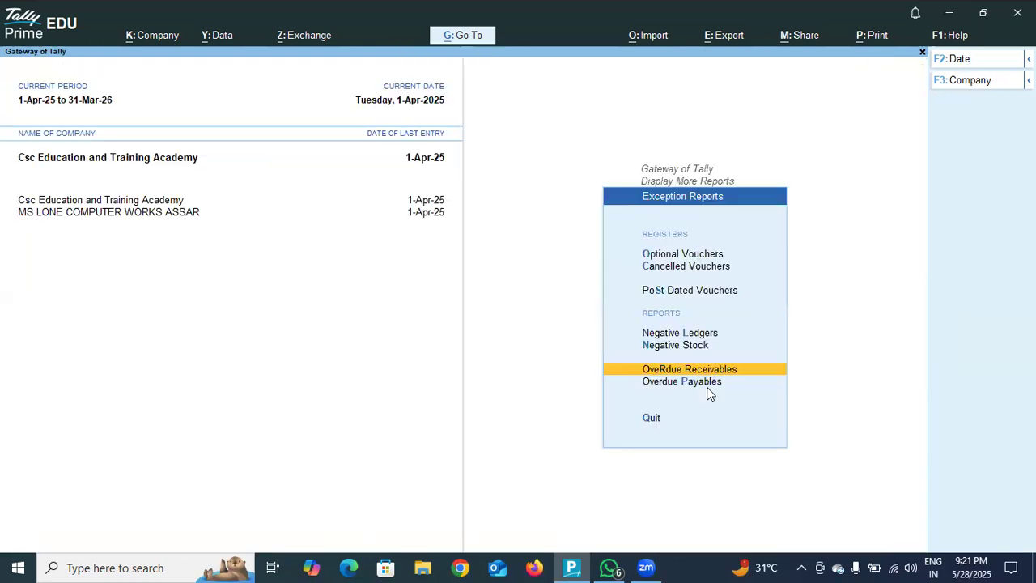
click(709, 384)
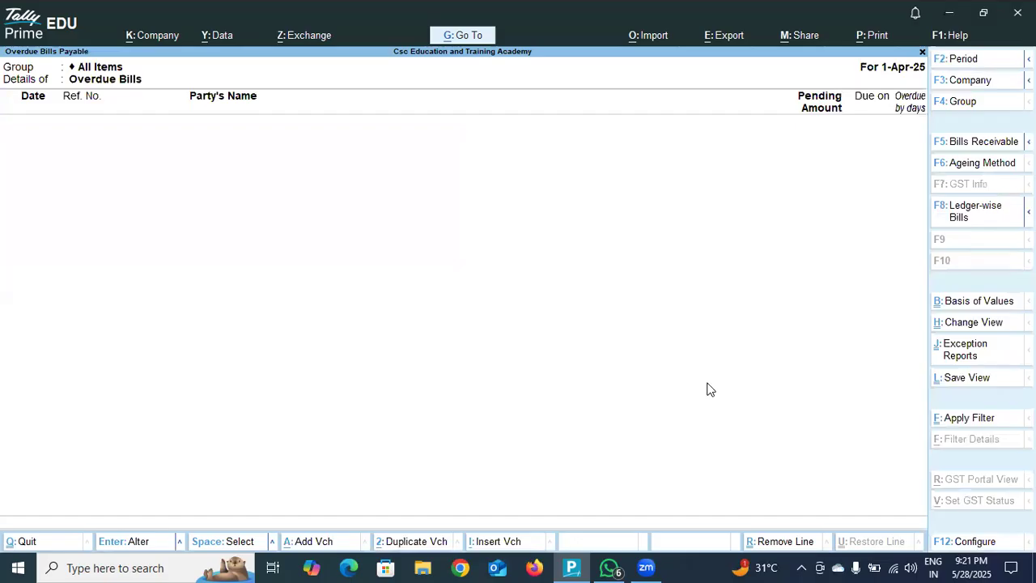
key(Escape)
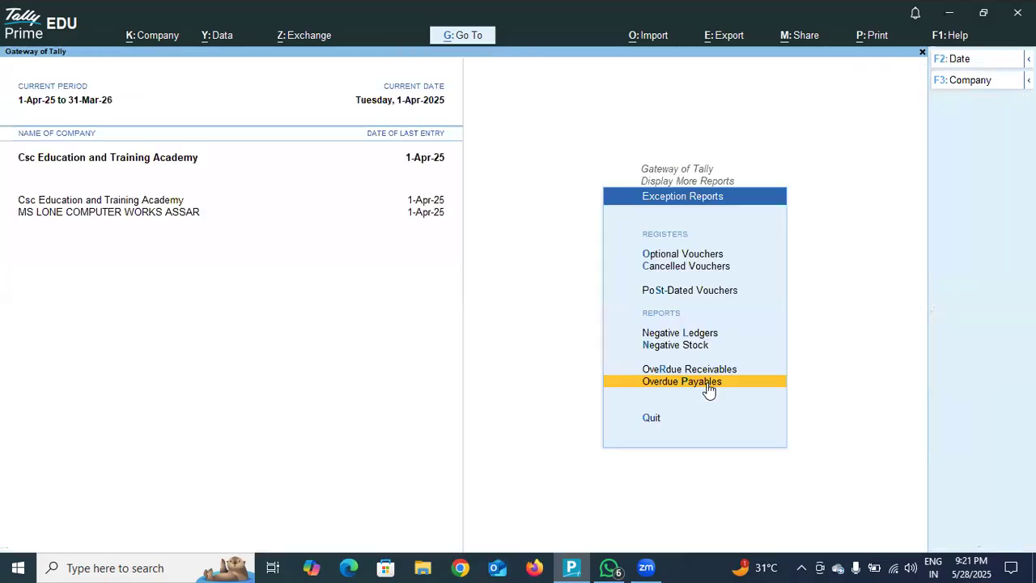
key(Escape)
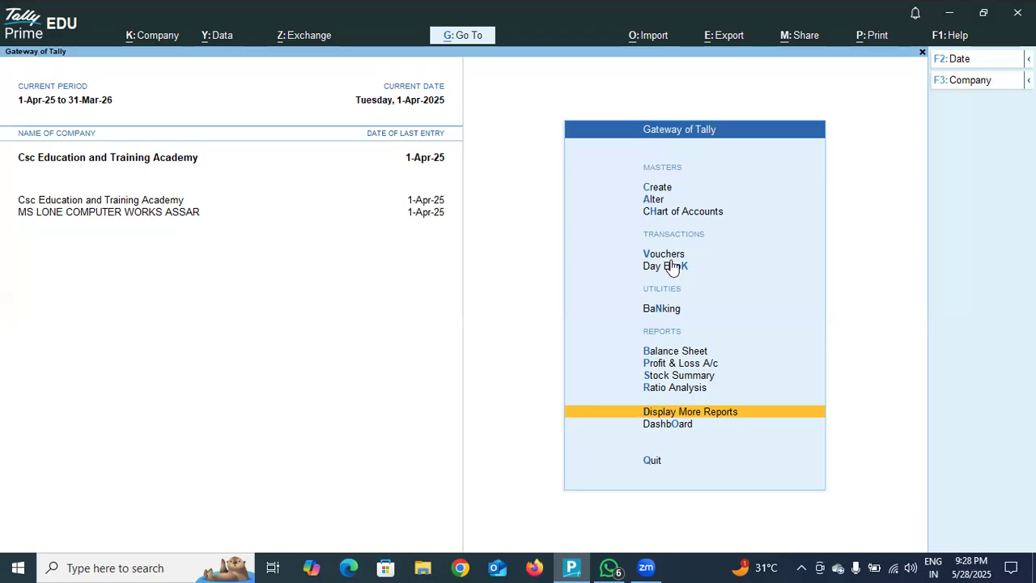
click(705, 53)
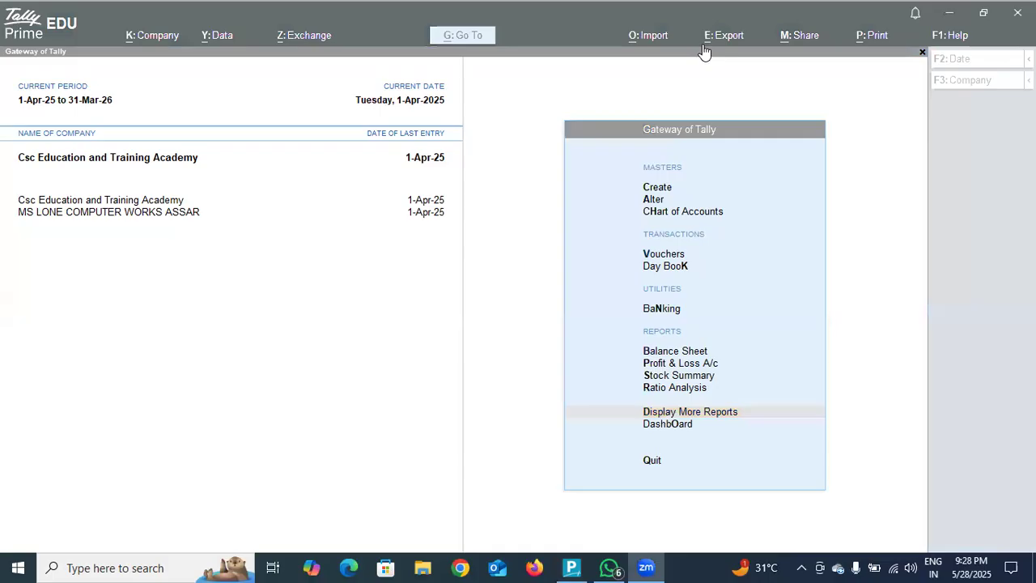